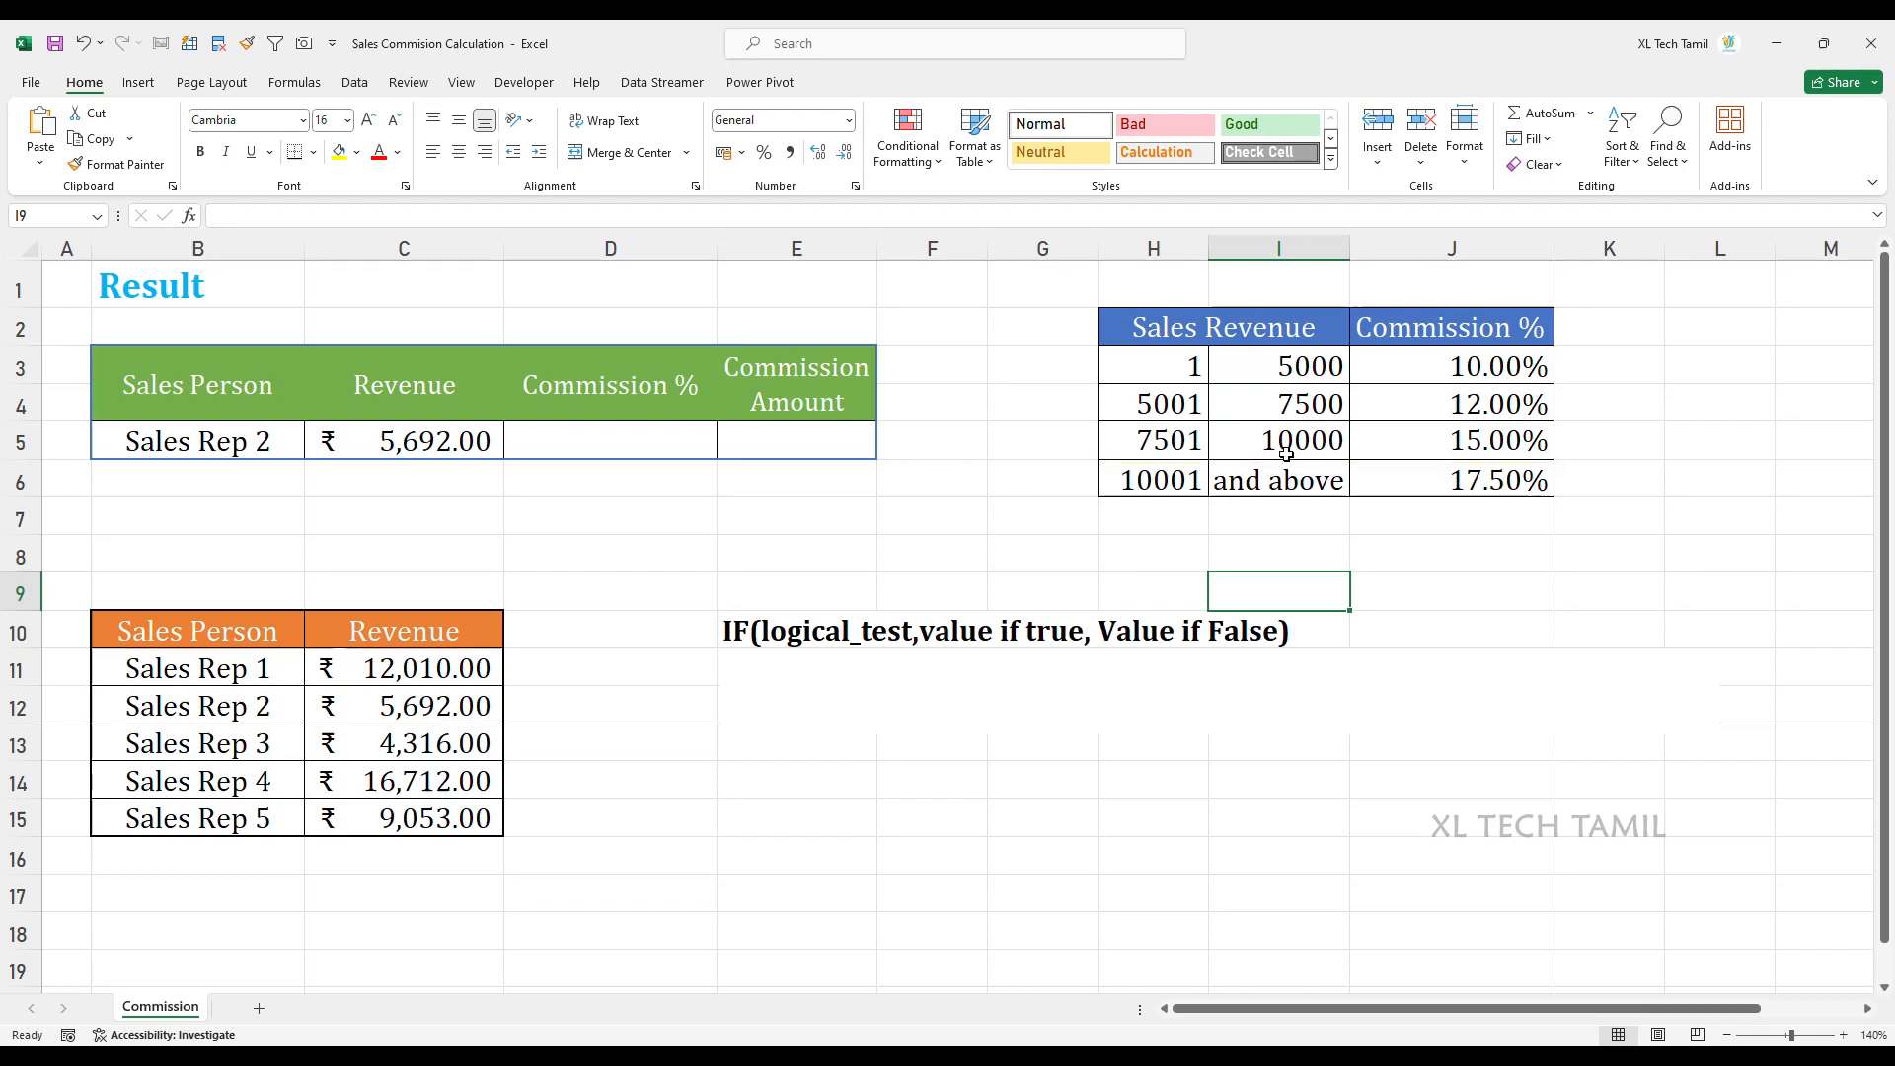
# Delete the white box covering row 11 to reveal the nested IF syntax
pyautogui.click(1109, 680)
pyautogui.press('Delete')
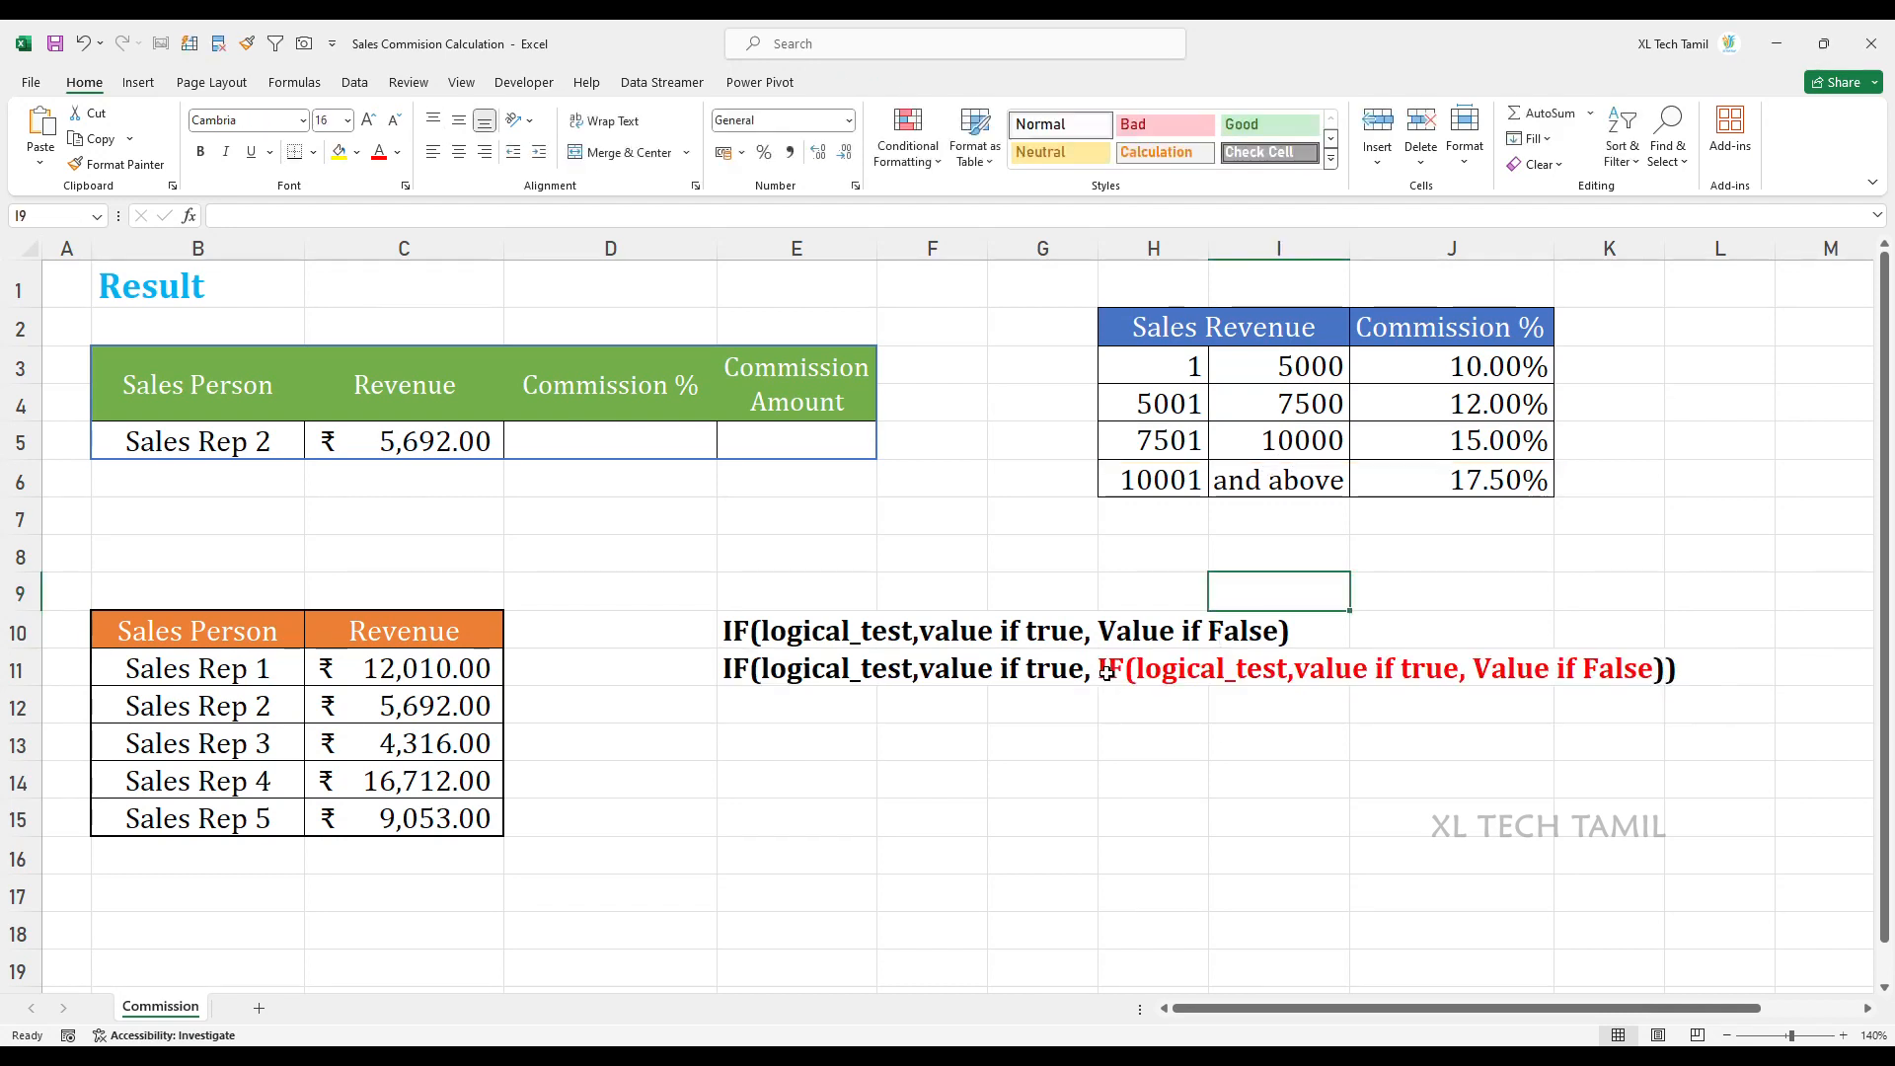
pyautogui.click(1214, 817)
pyautogui.moveTo(1181, 595)
pyautogui.mouseDown()
pyautogui.moveTo(1103, 604)
pyautogui.moveTo(1148, 640)
pyautogui.moveTo(1299, 629)
pyautogui.moveTo(1199, 660)
pyautogui.mouseUp()
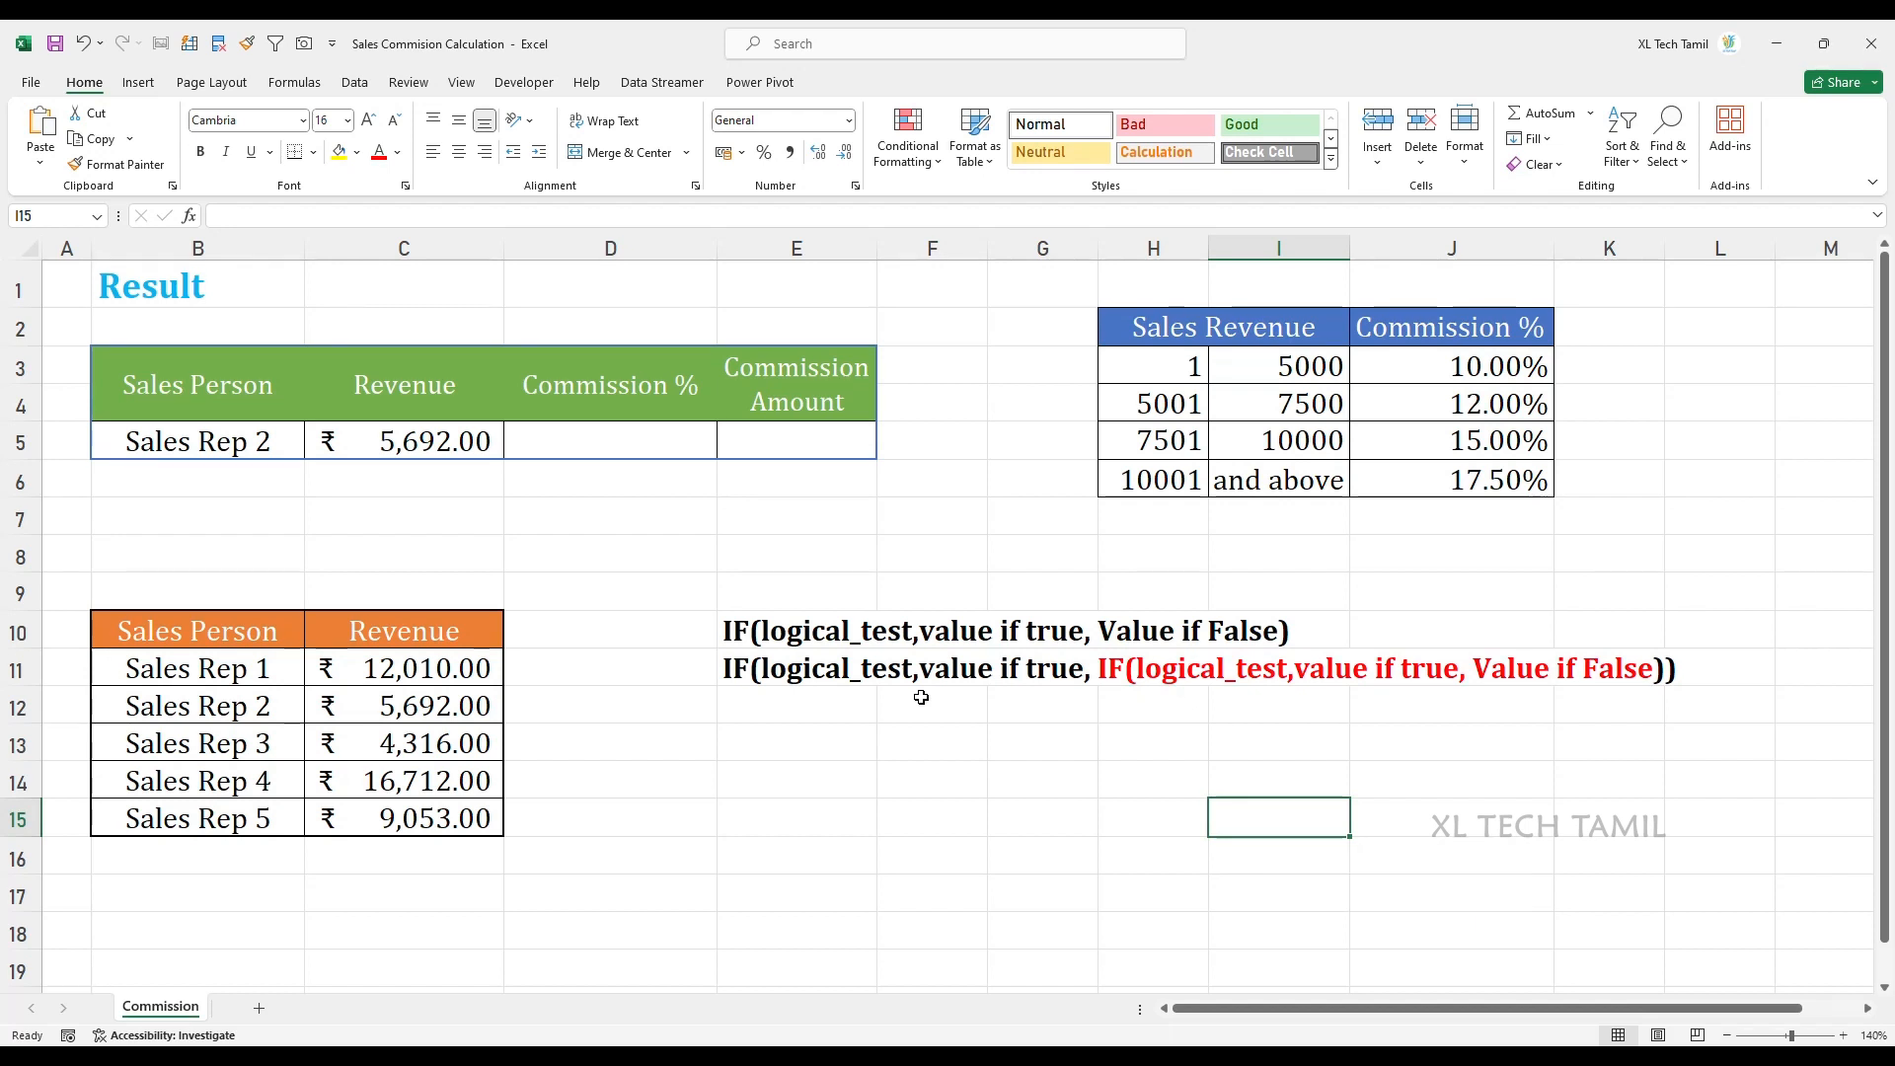
# Start an IF formula in D5 that tests C5<=I3 and returns J3 when true
pyautogui.click(677, 440)
pyautogui.write('=if')
pyautogui.press('Tab')
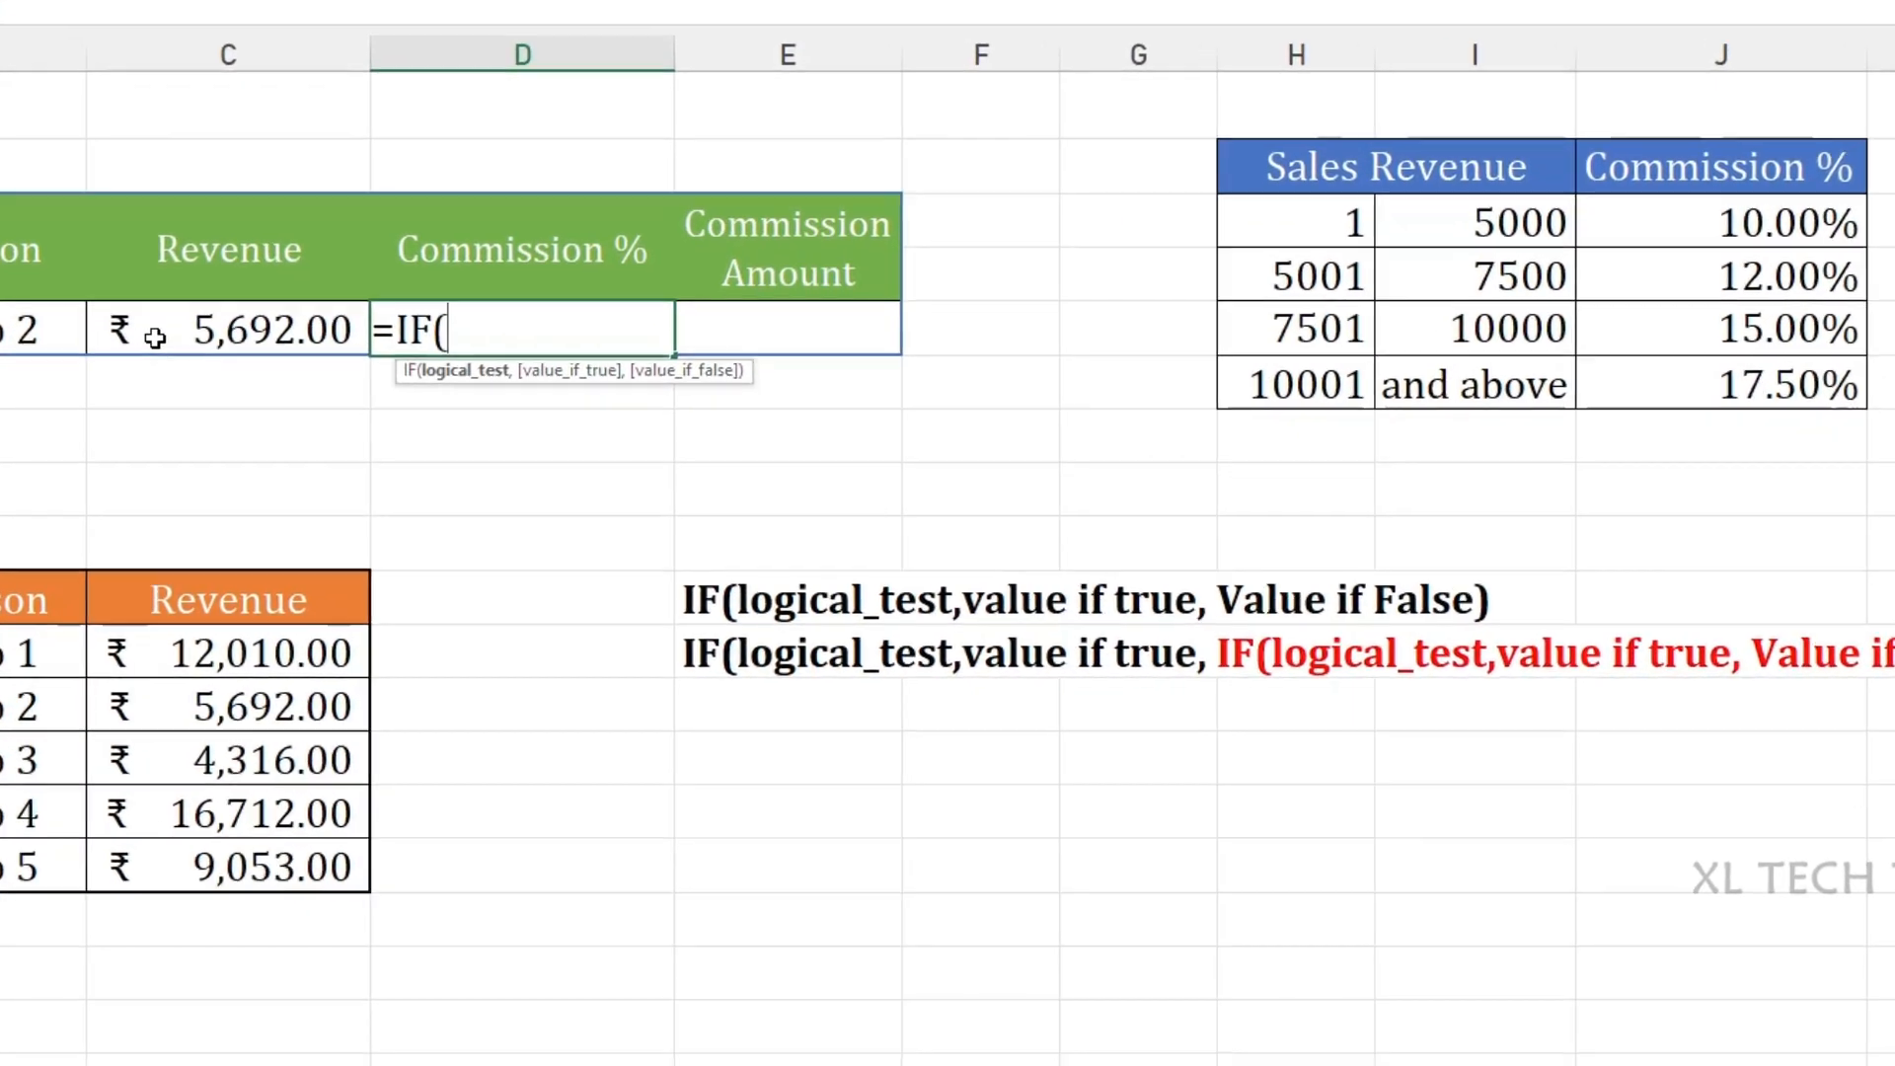
pyautogui.click(321, 389)
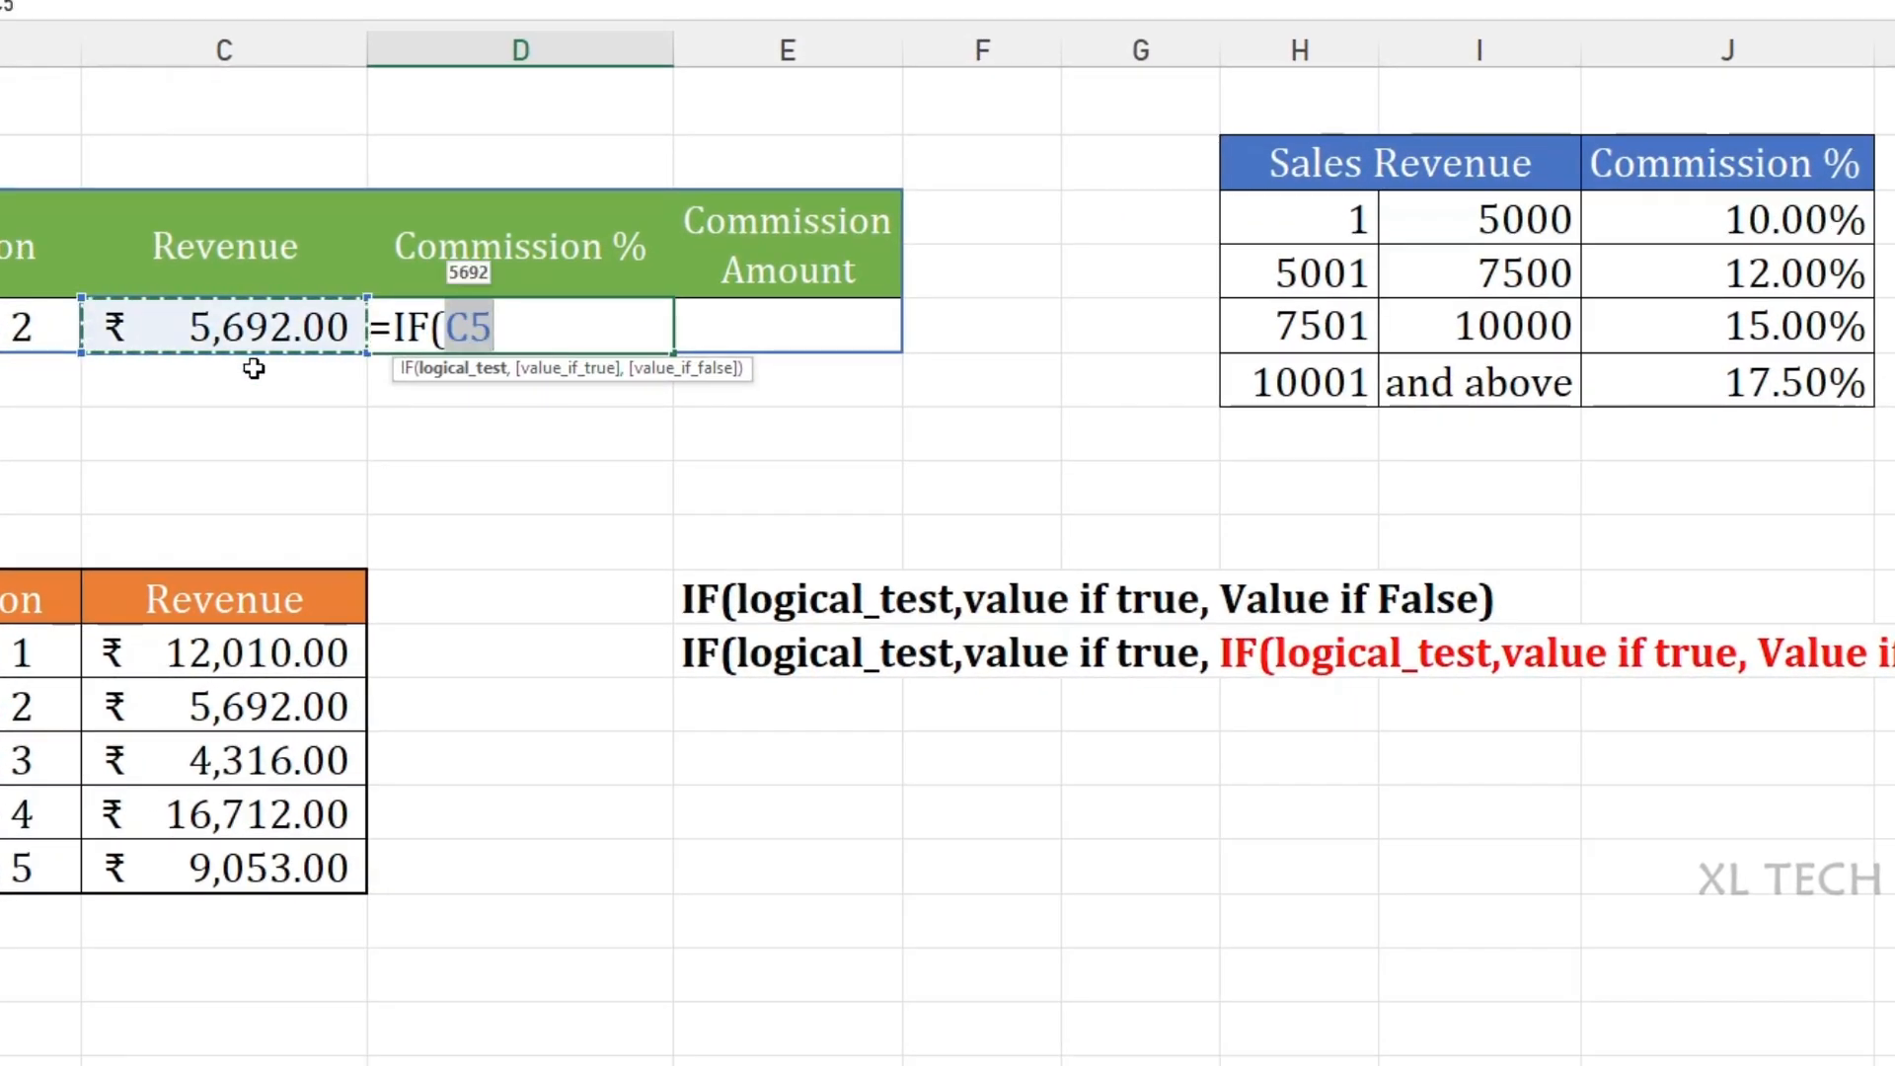
pyautogui.write('<=')
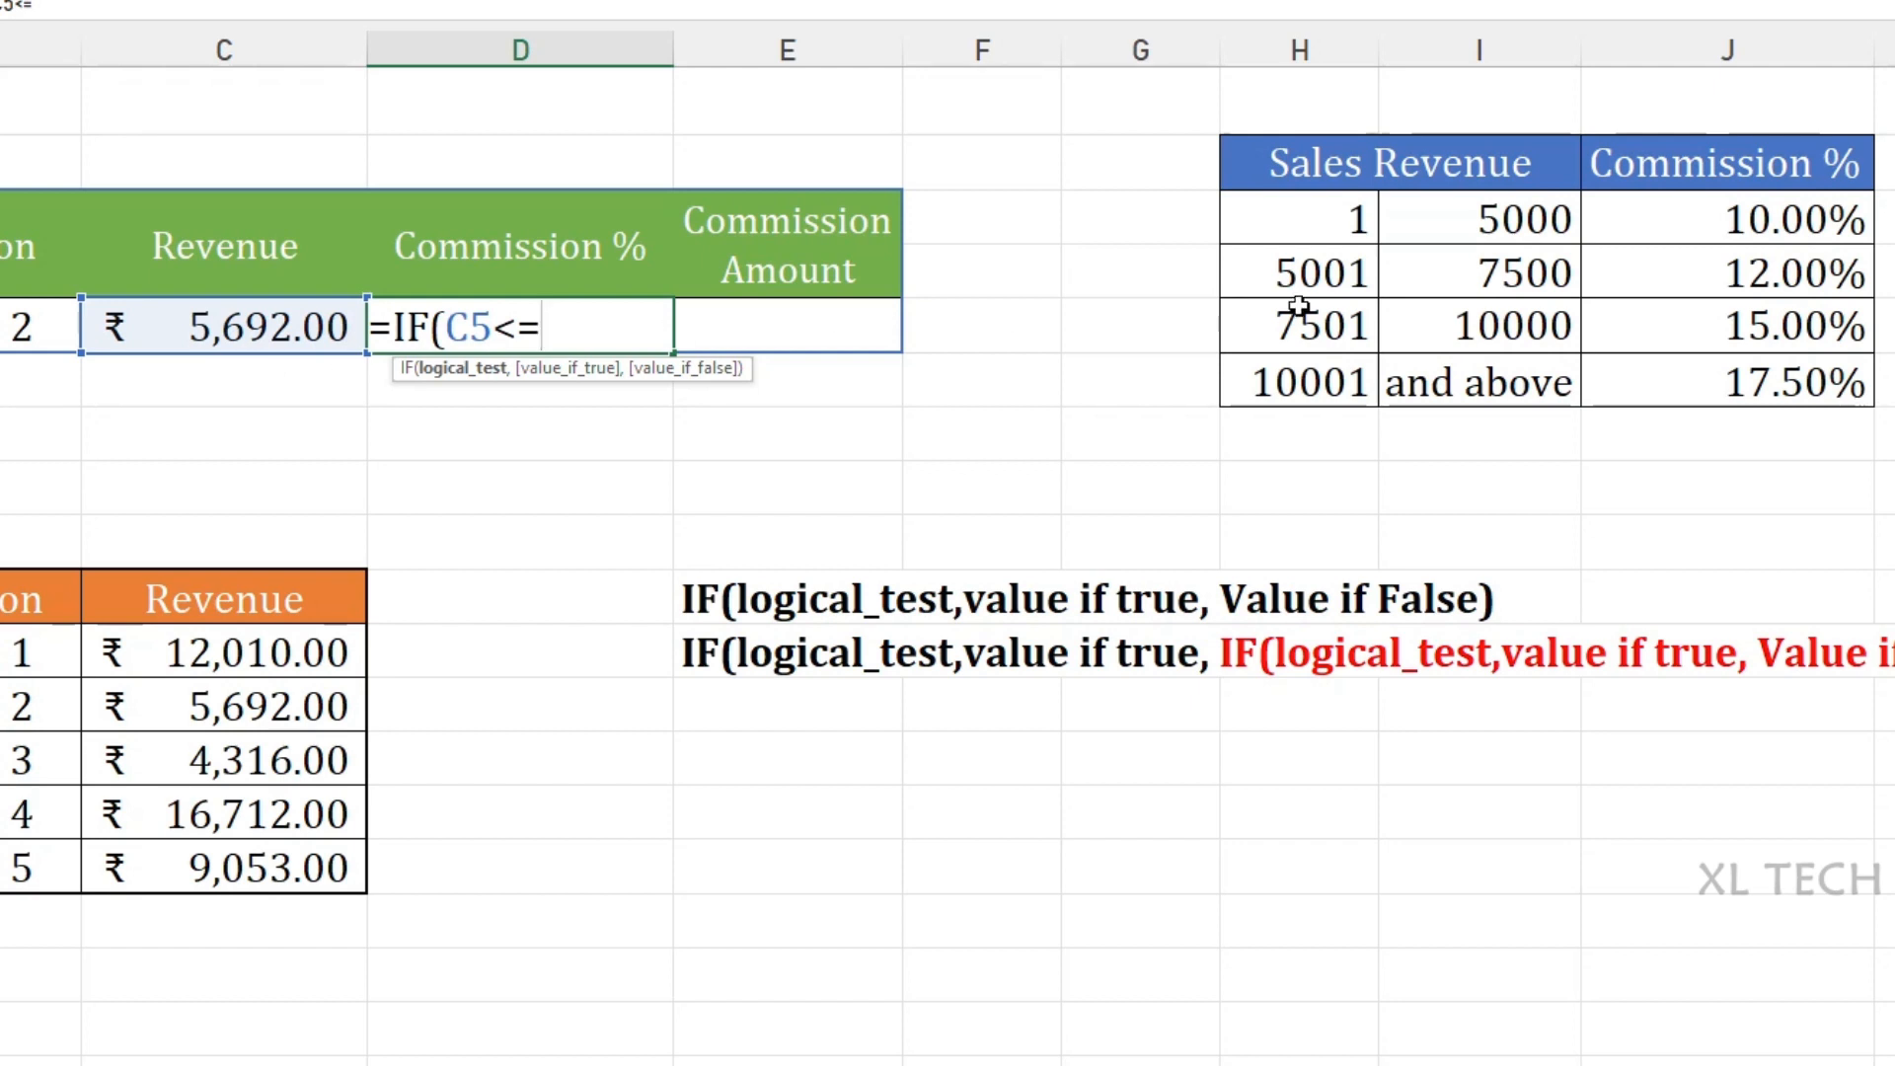
pyautogui.click(1491, 233)
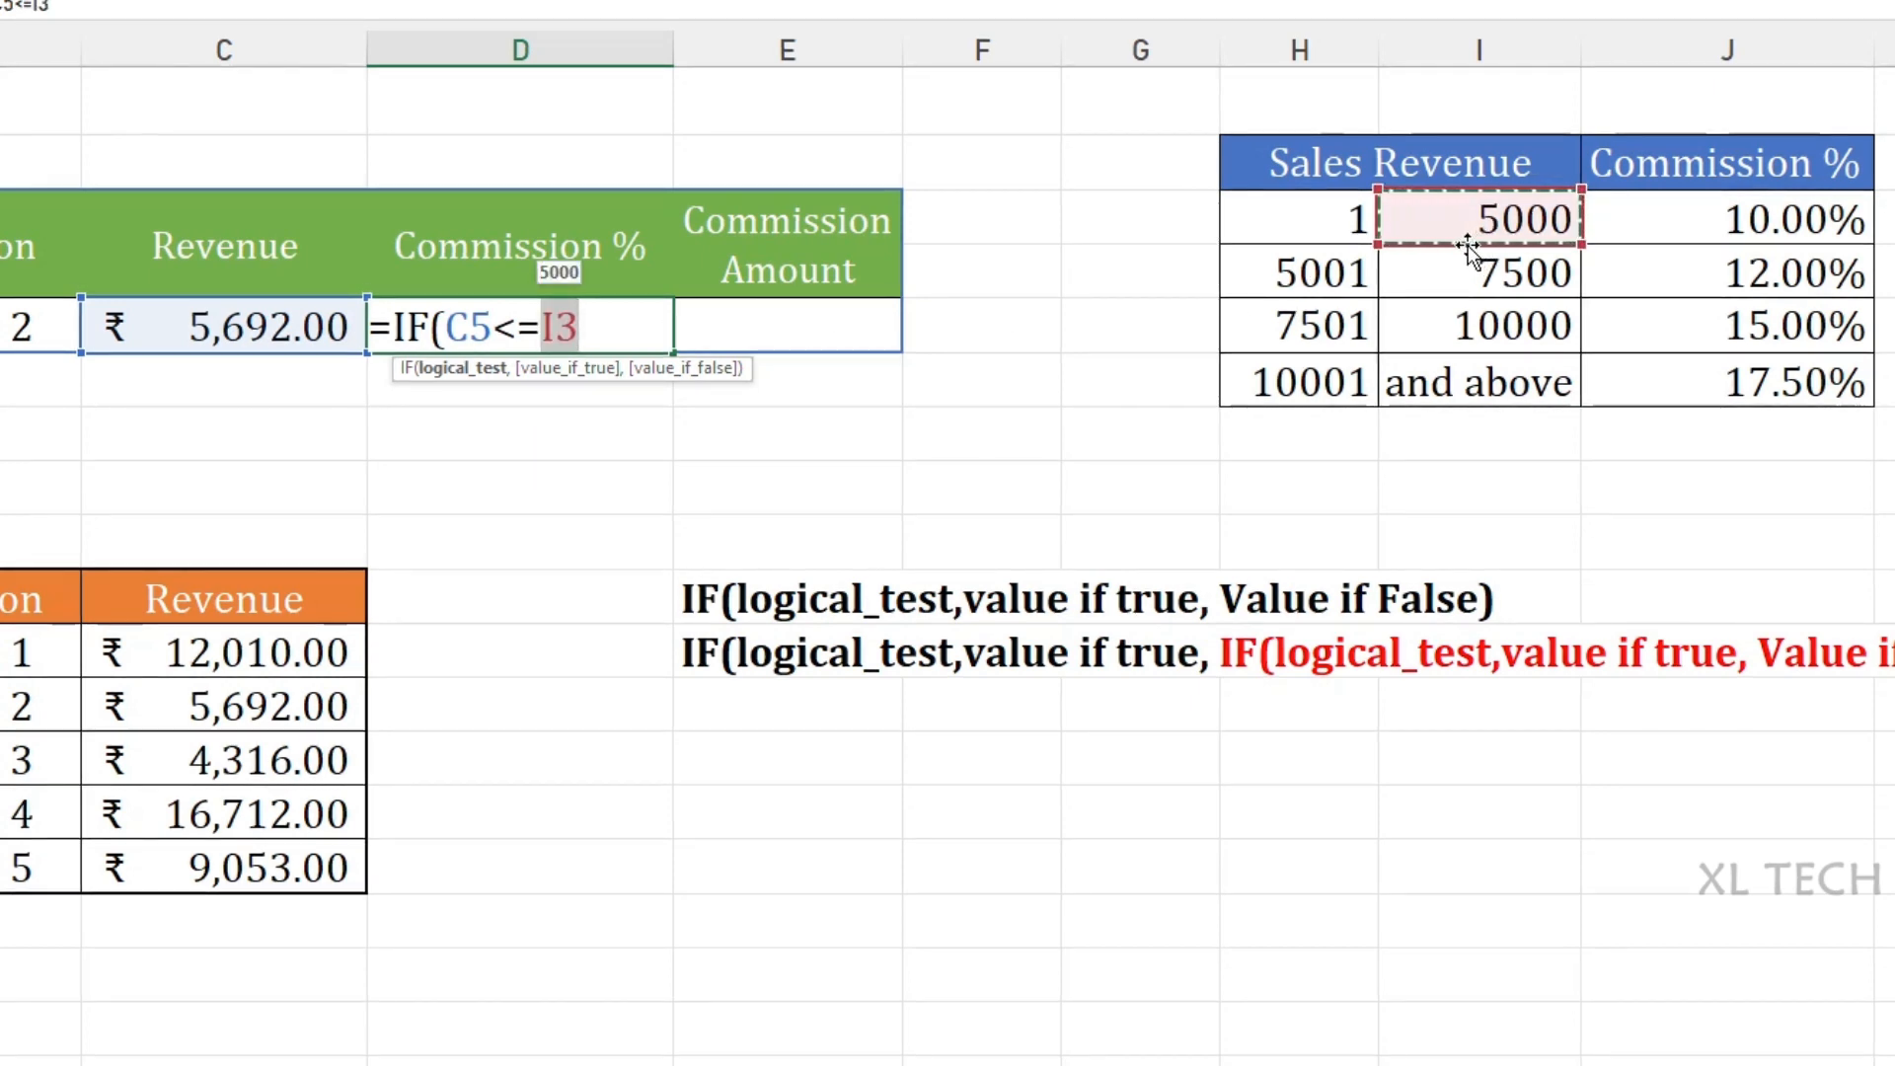
pyautogui.write(',')
pyautogui.click(1781, 217)
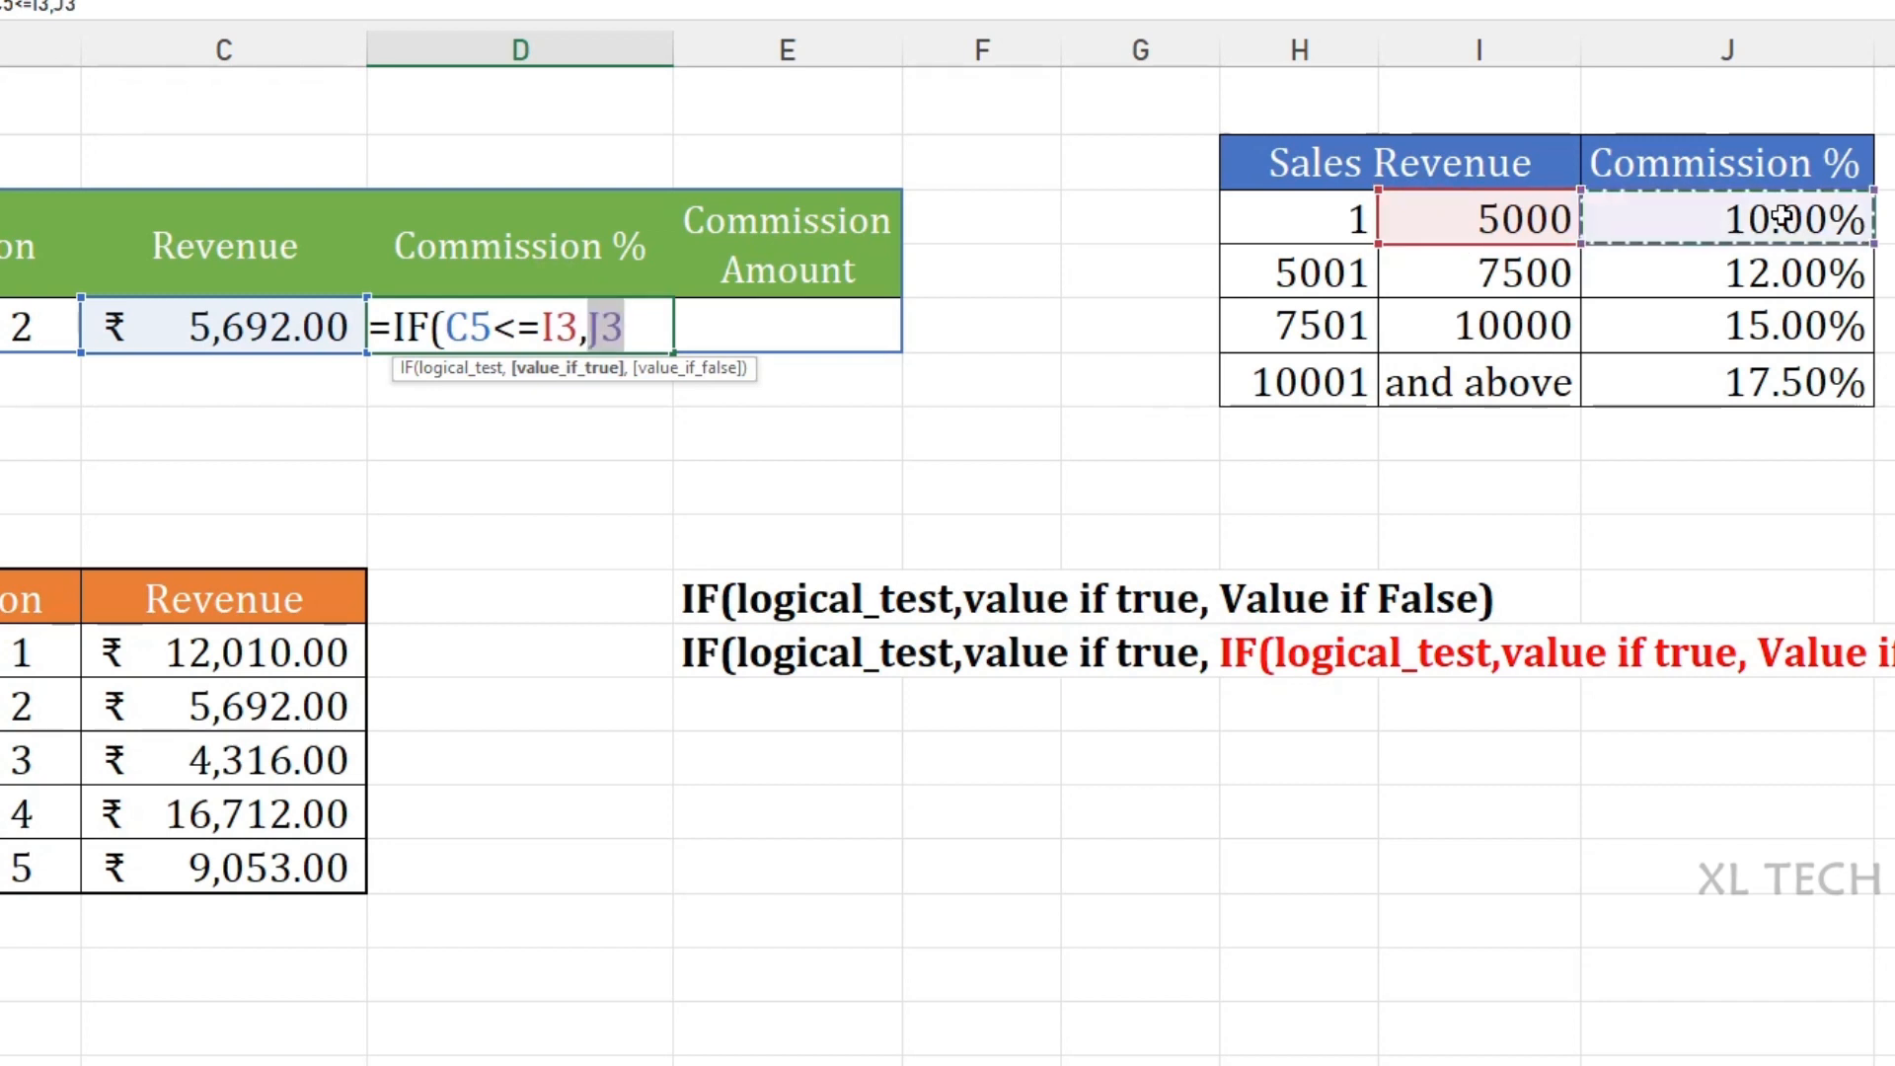
pyautogui.write(',')
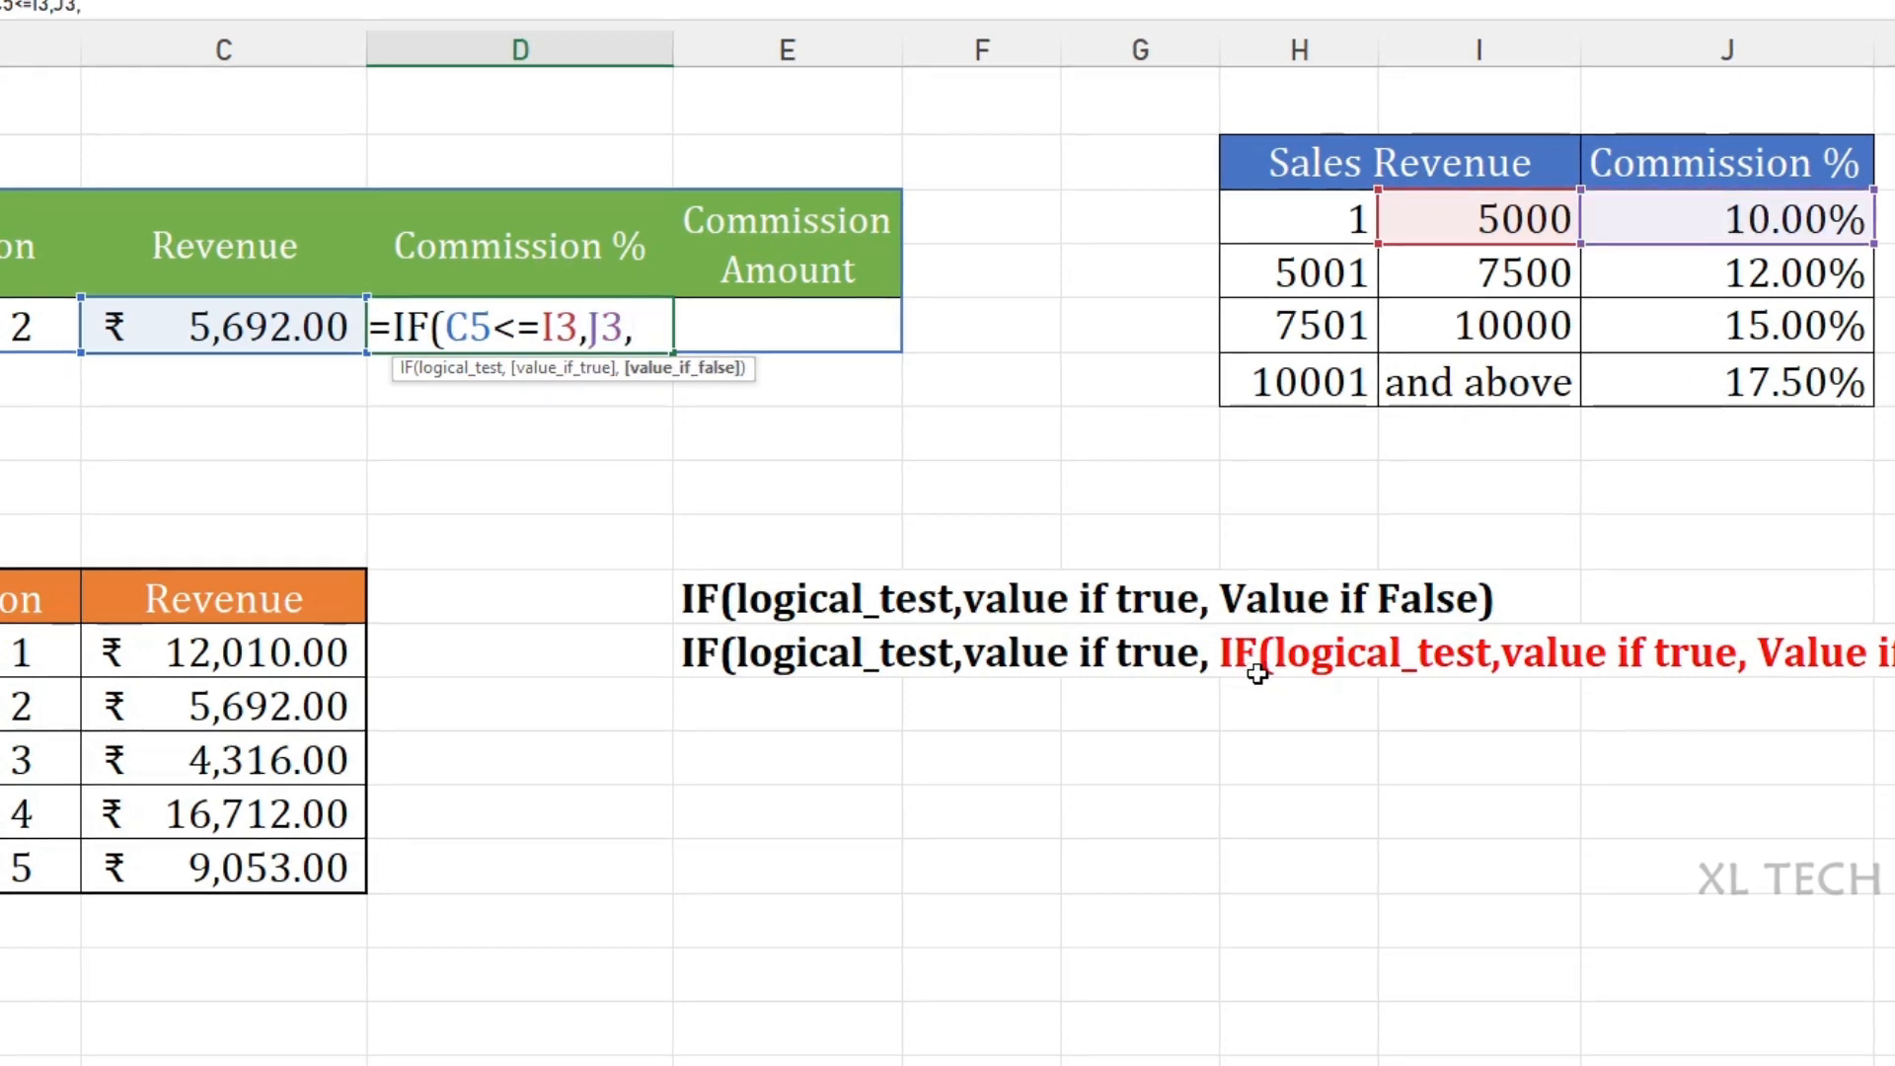
pyautogui.write('if')
# Nest a second IF as the false value, testing C5<=I4 and returning J4 when true
pyautogui.press('Tab')
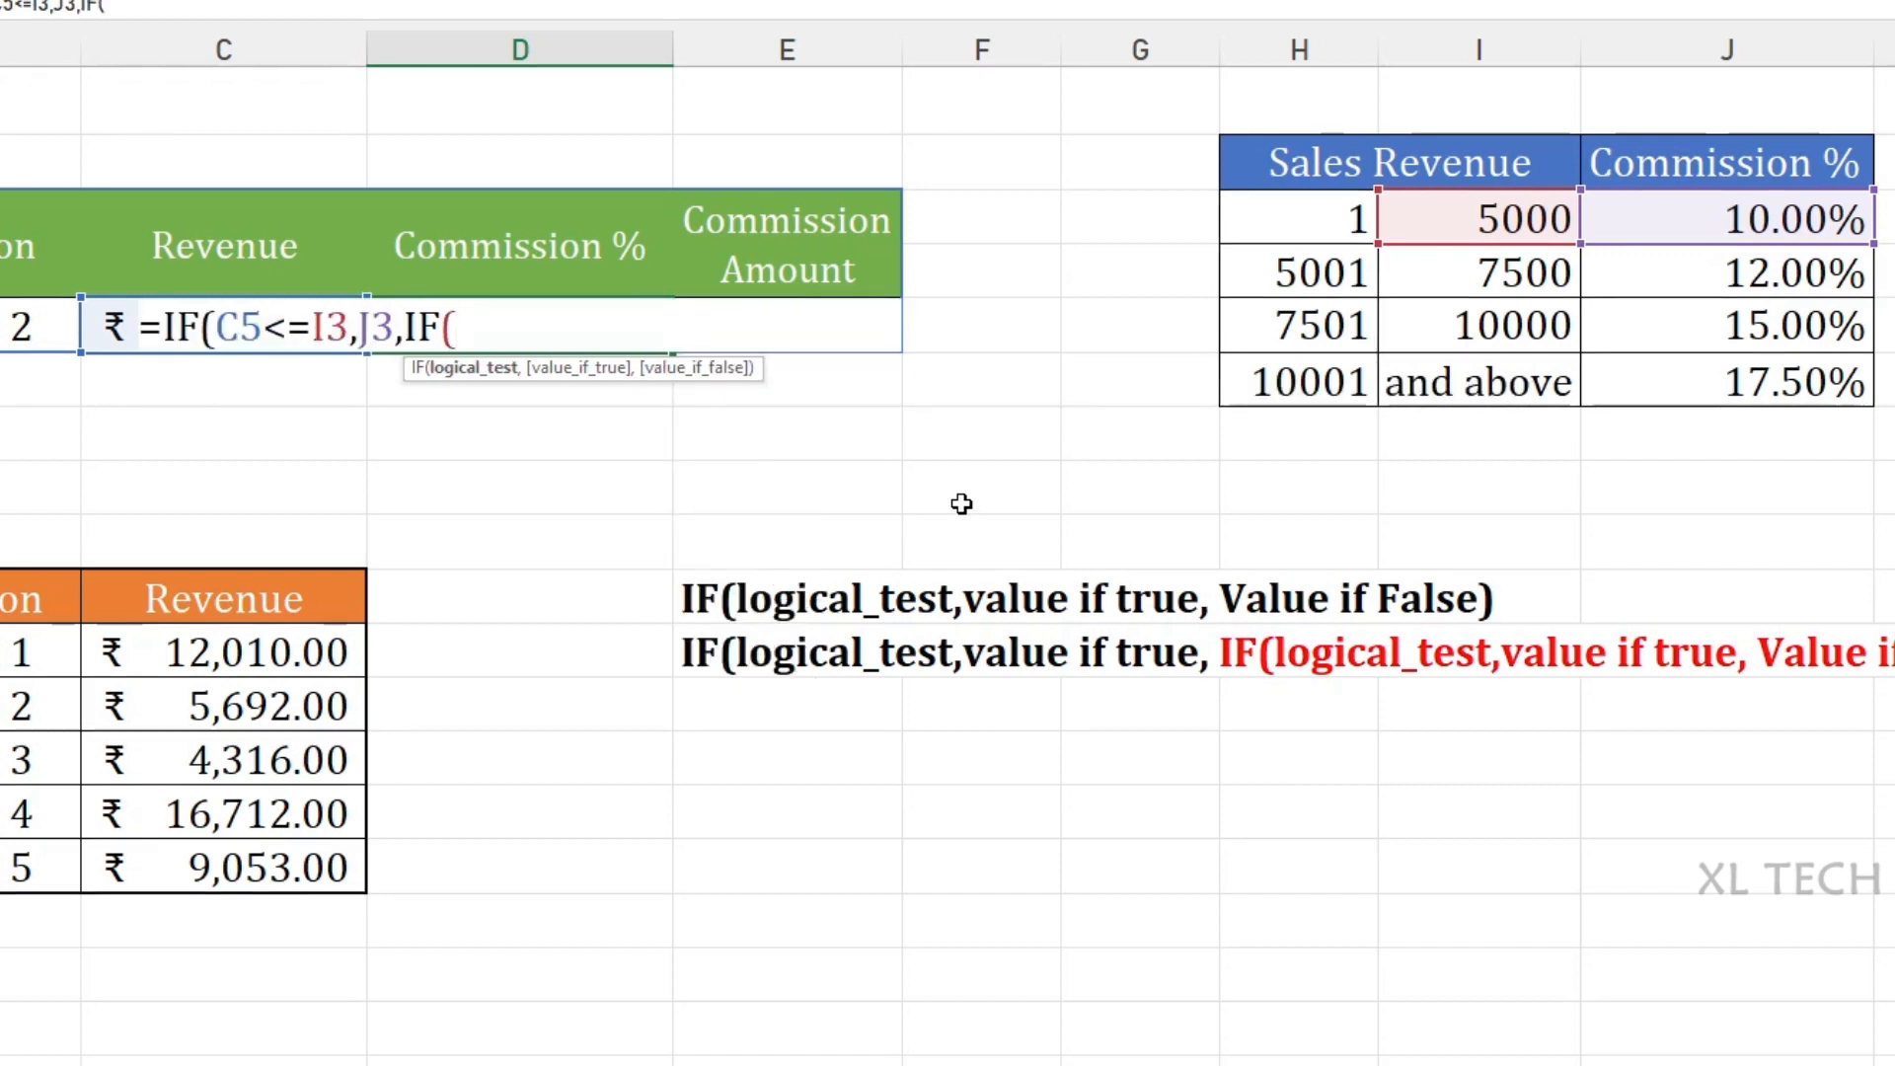
pyautogui.write('C5')
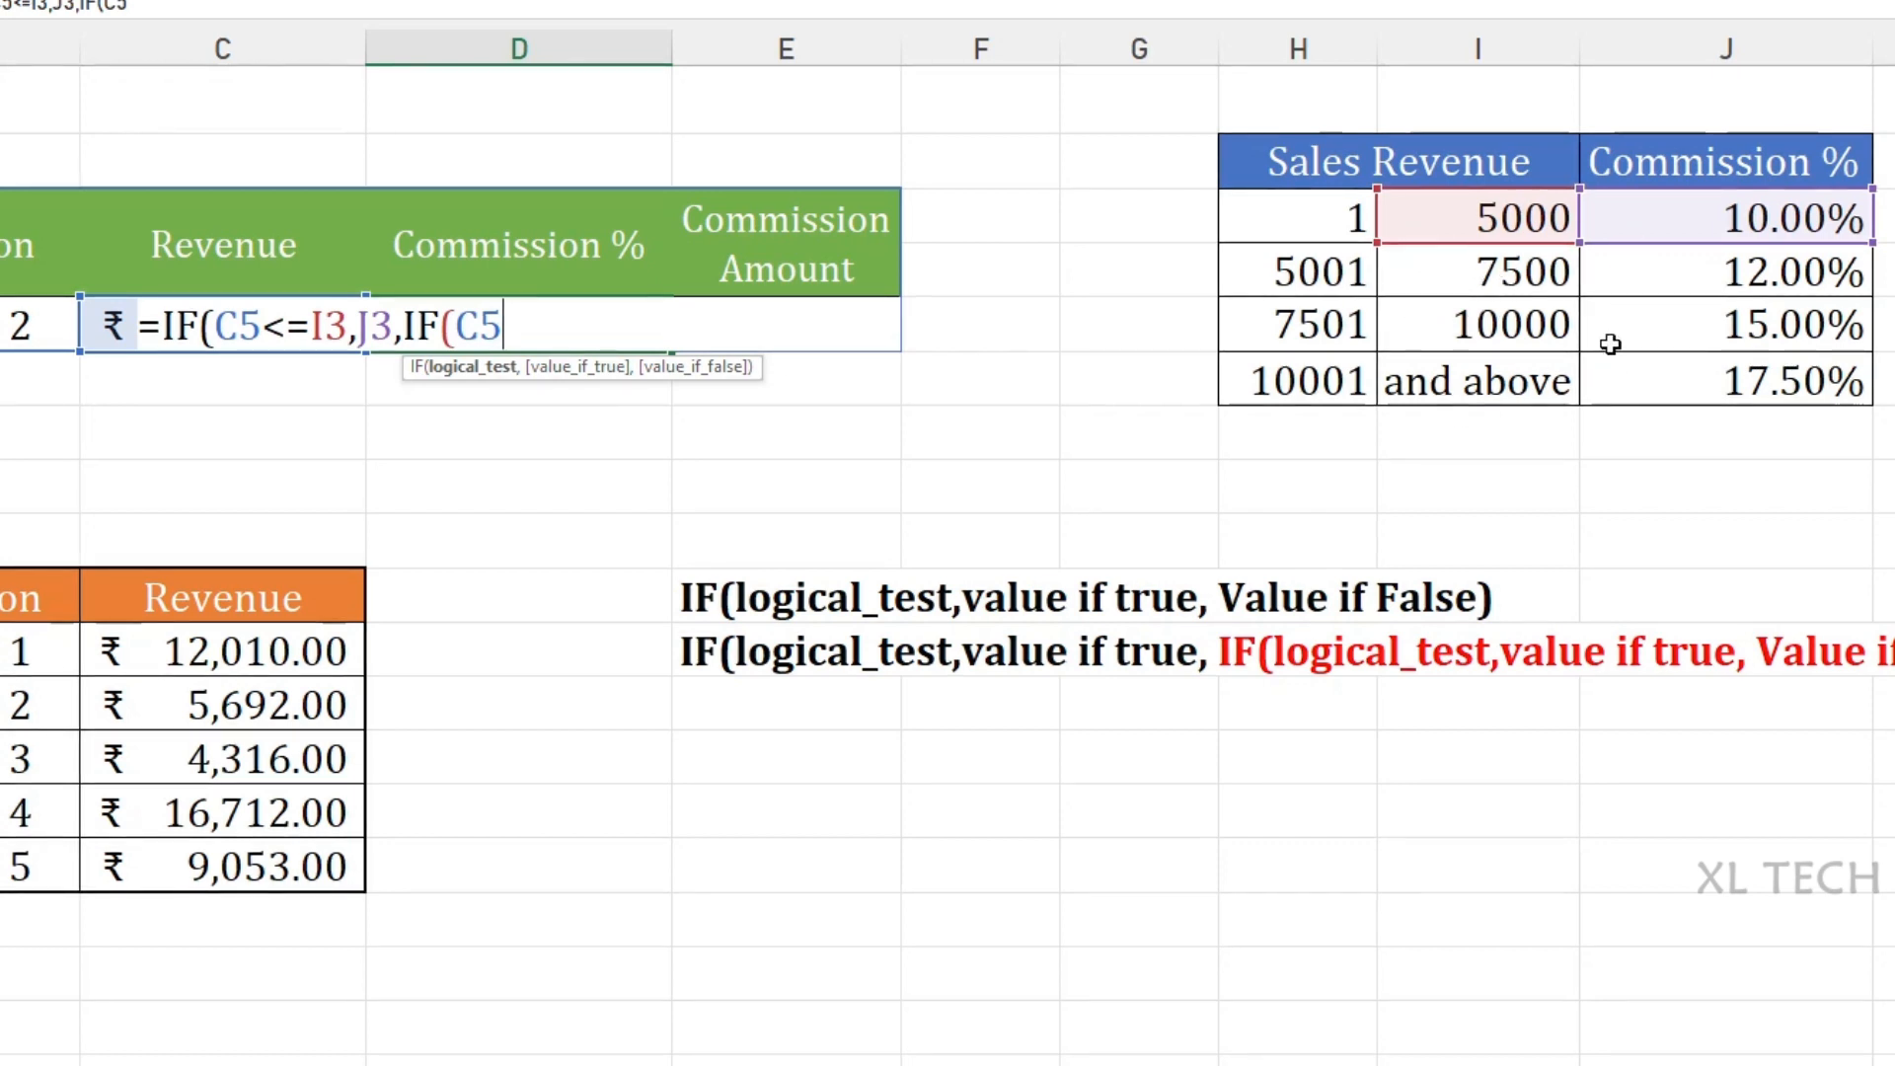
pyautogui.write('<=')
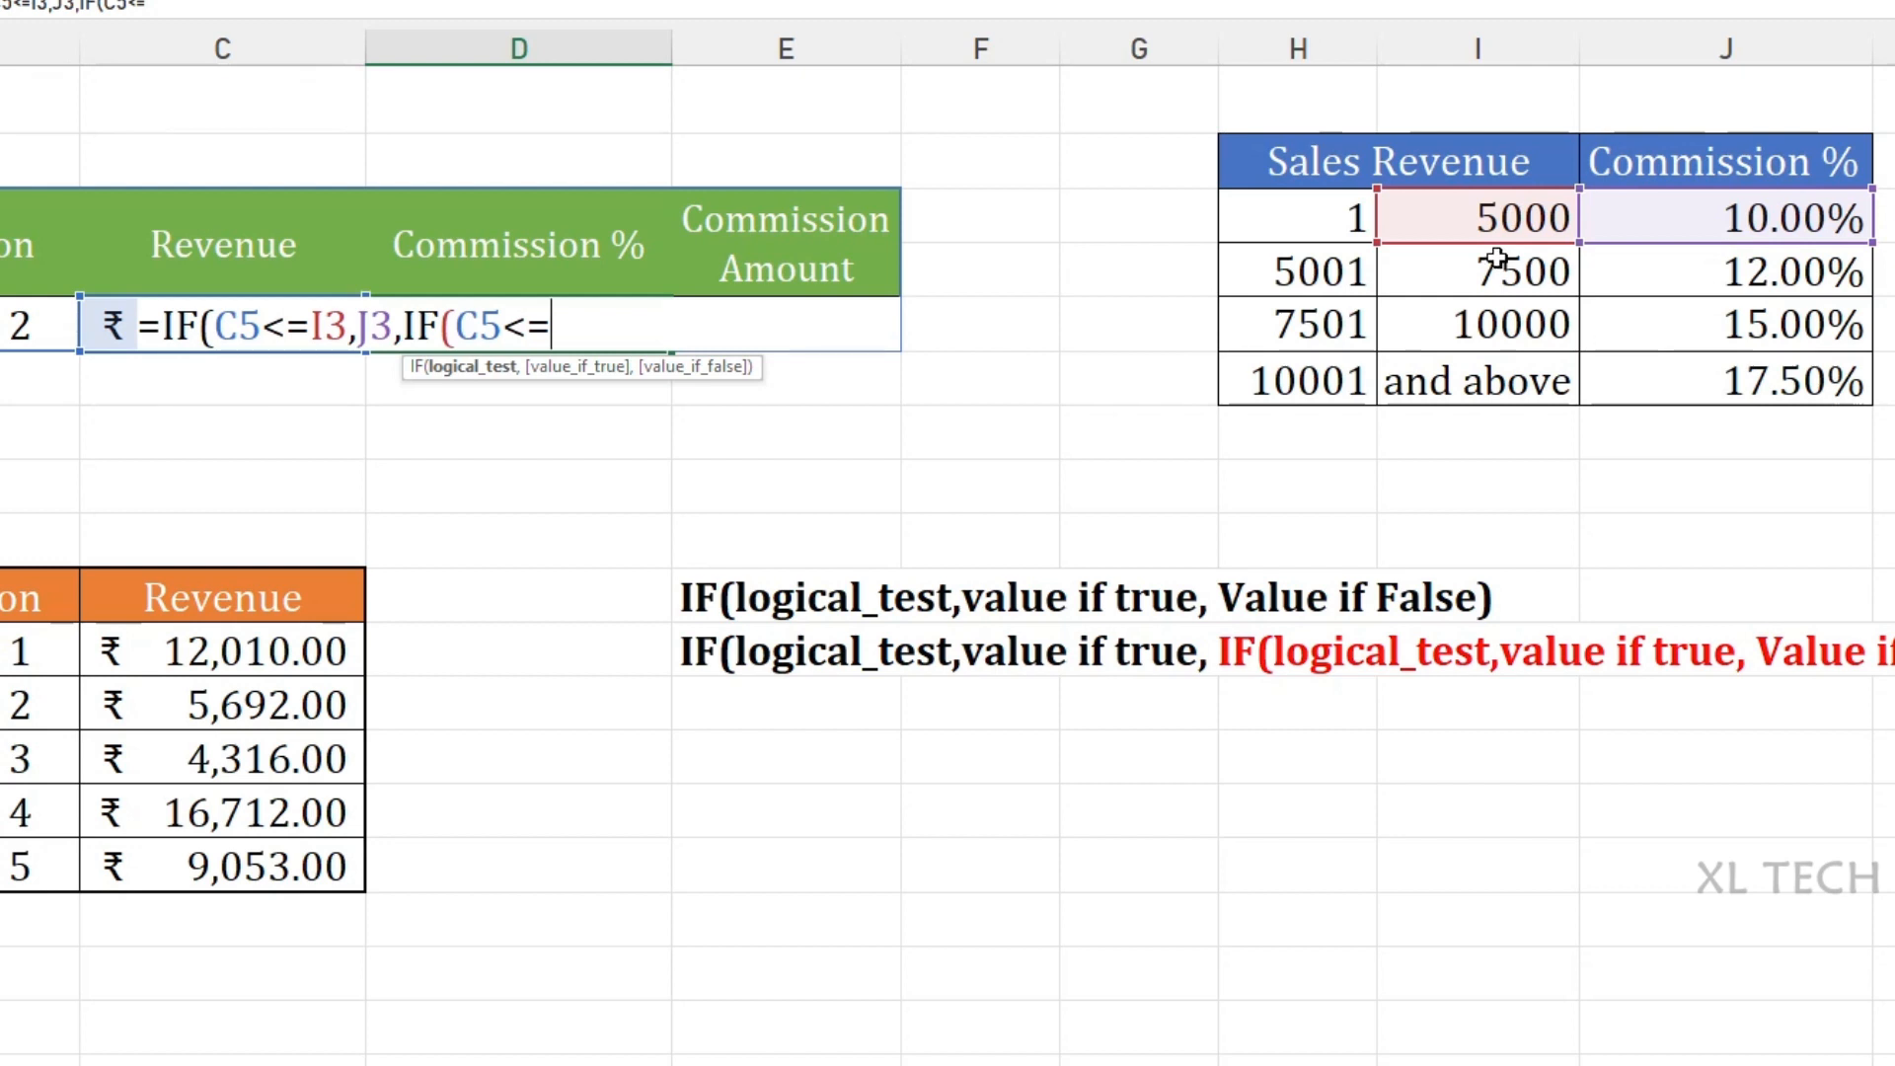
pyautogui.click(1495, 271)
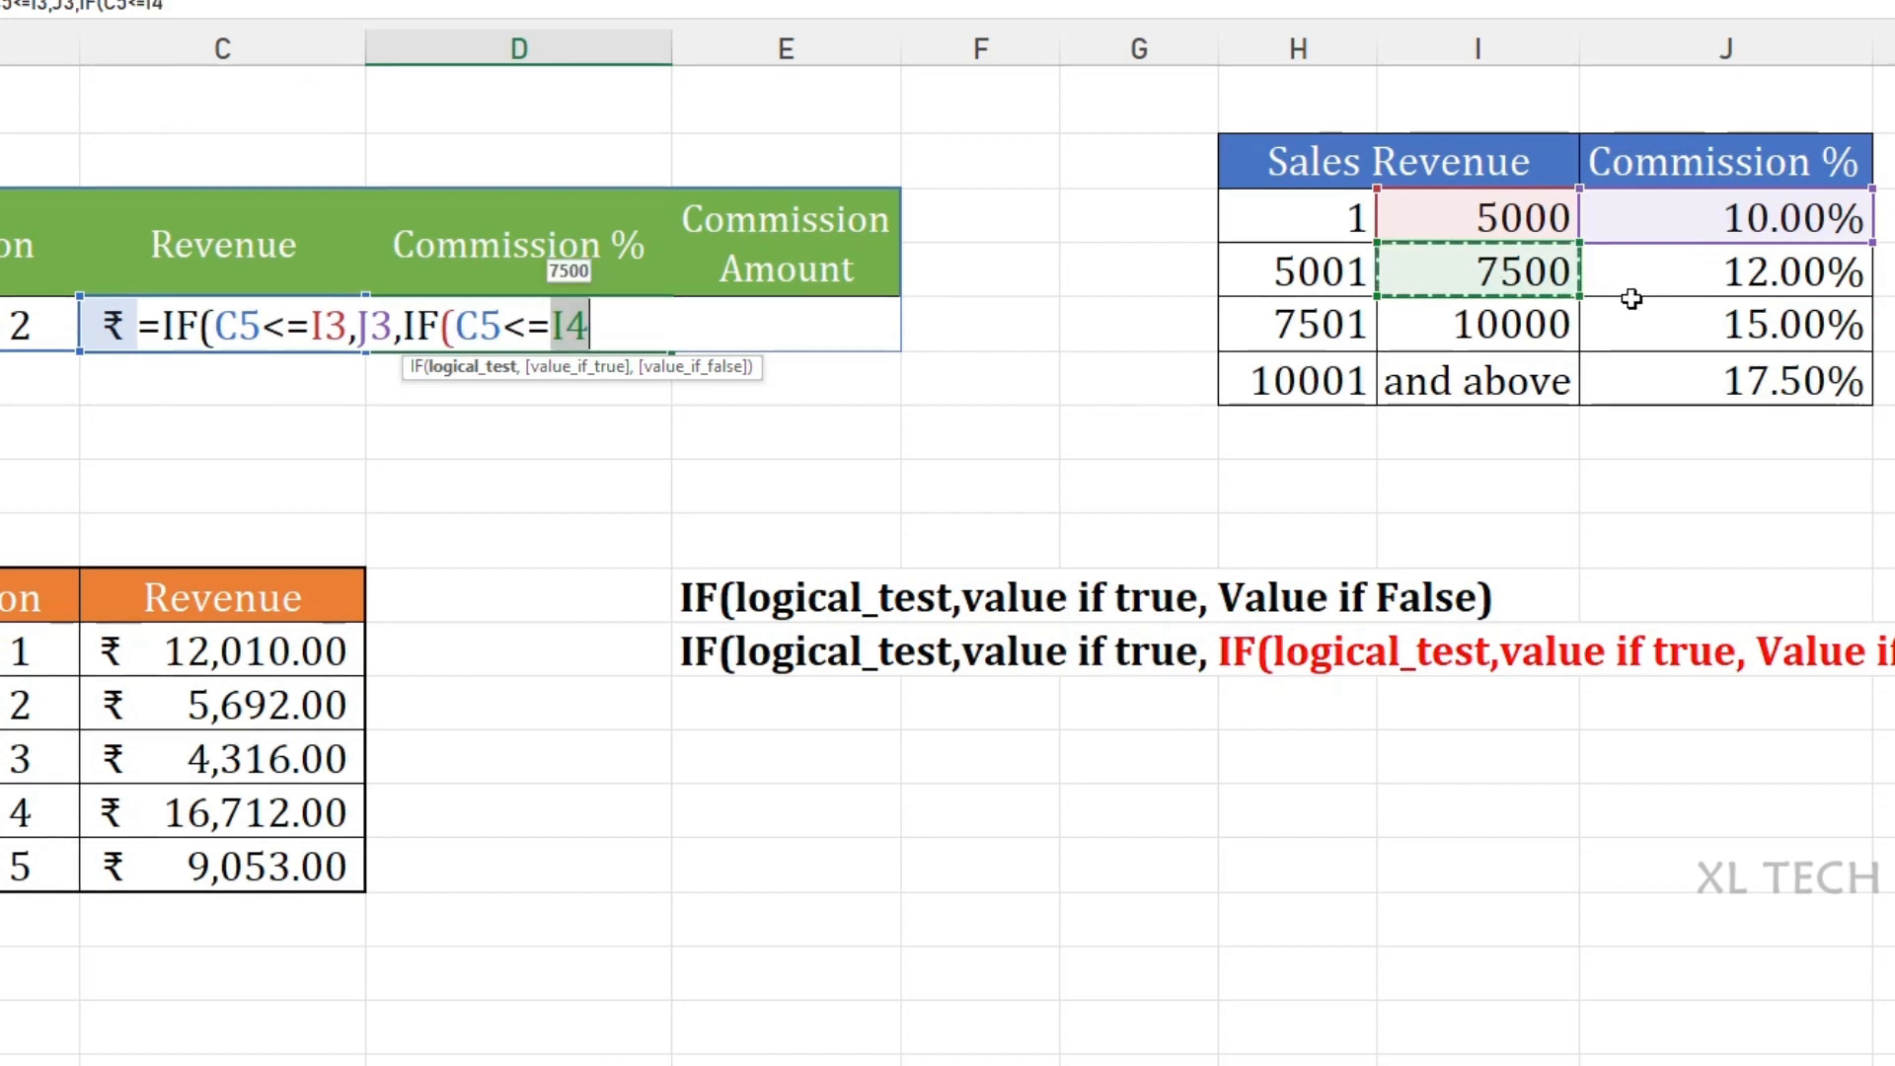
pyautogui.write(',')
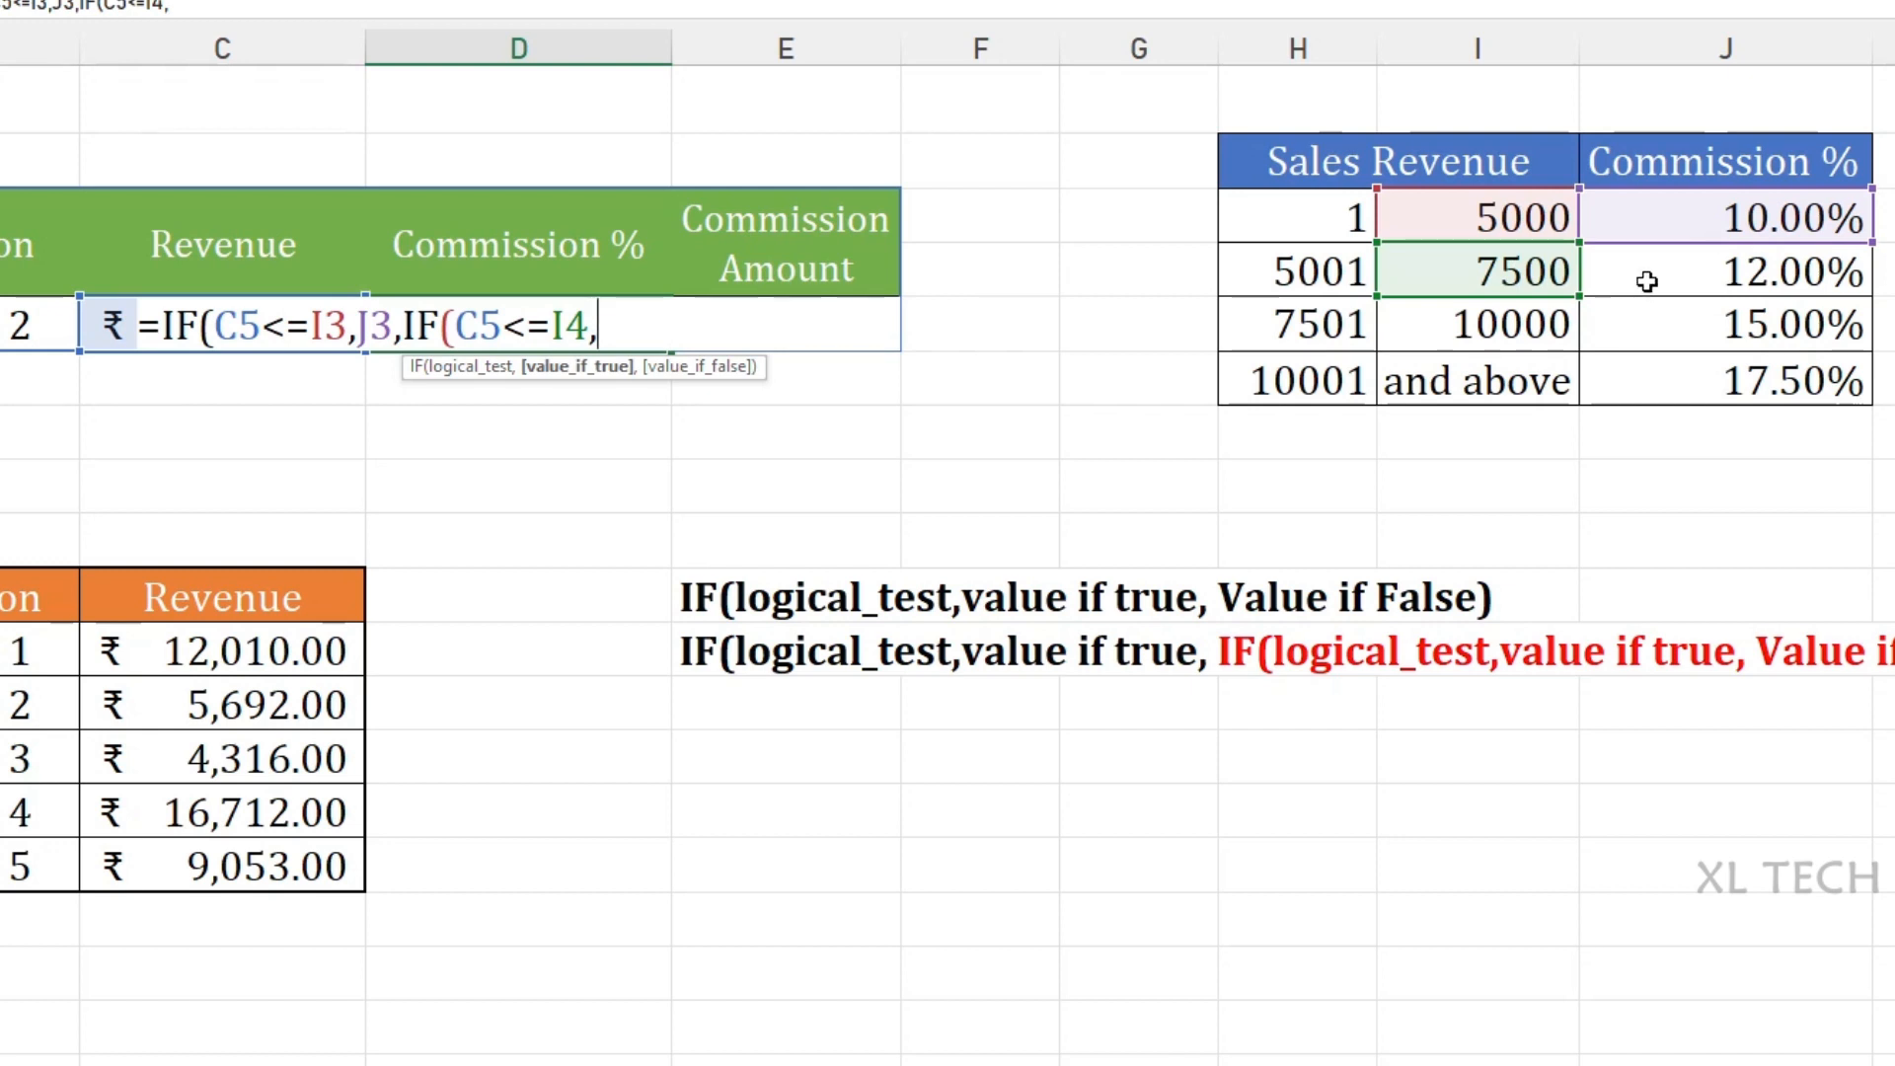
pyautogui.click(1646, 282)
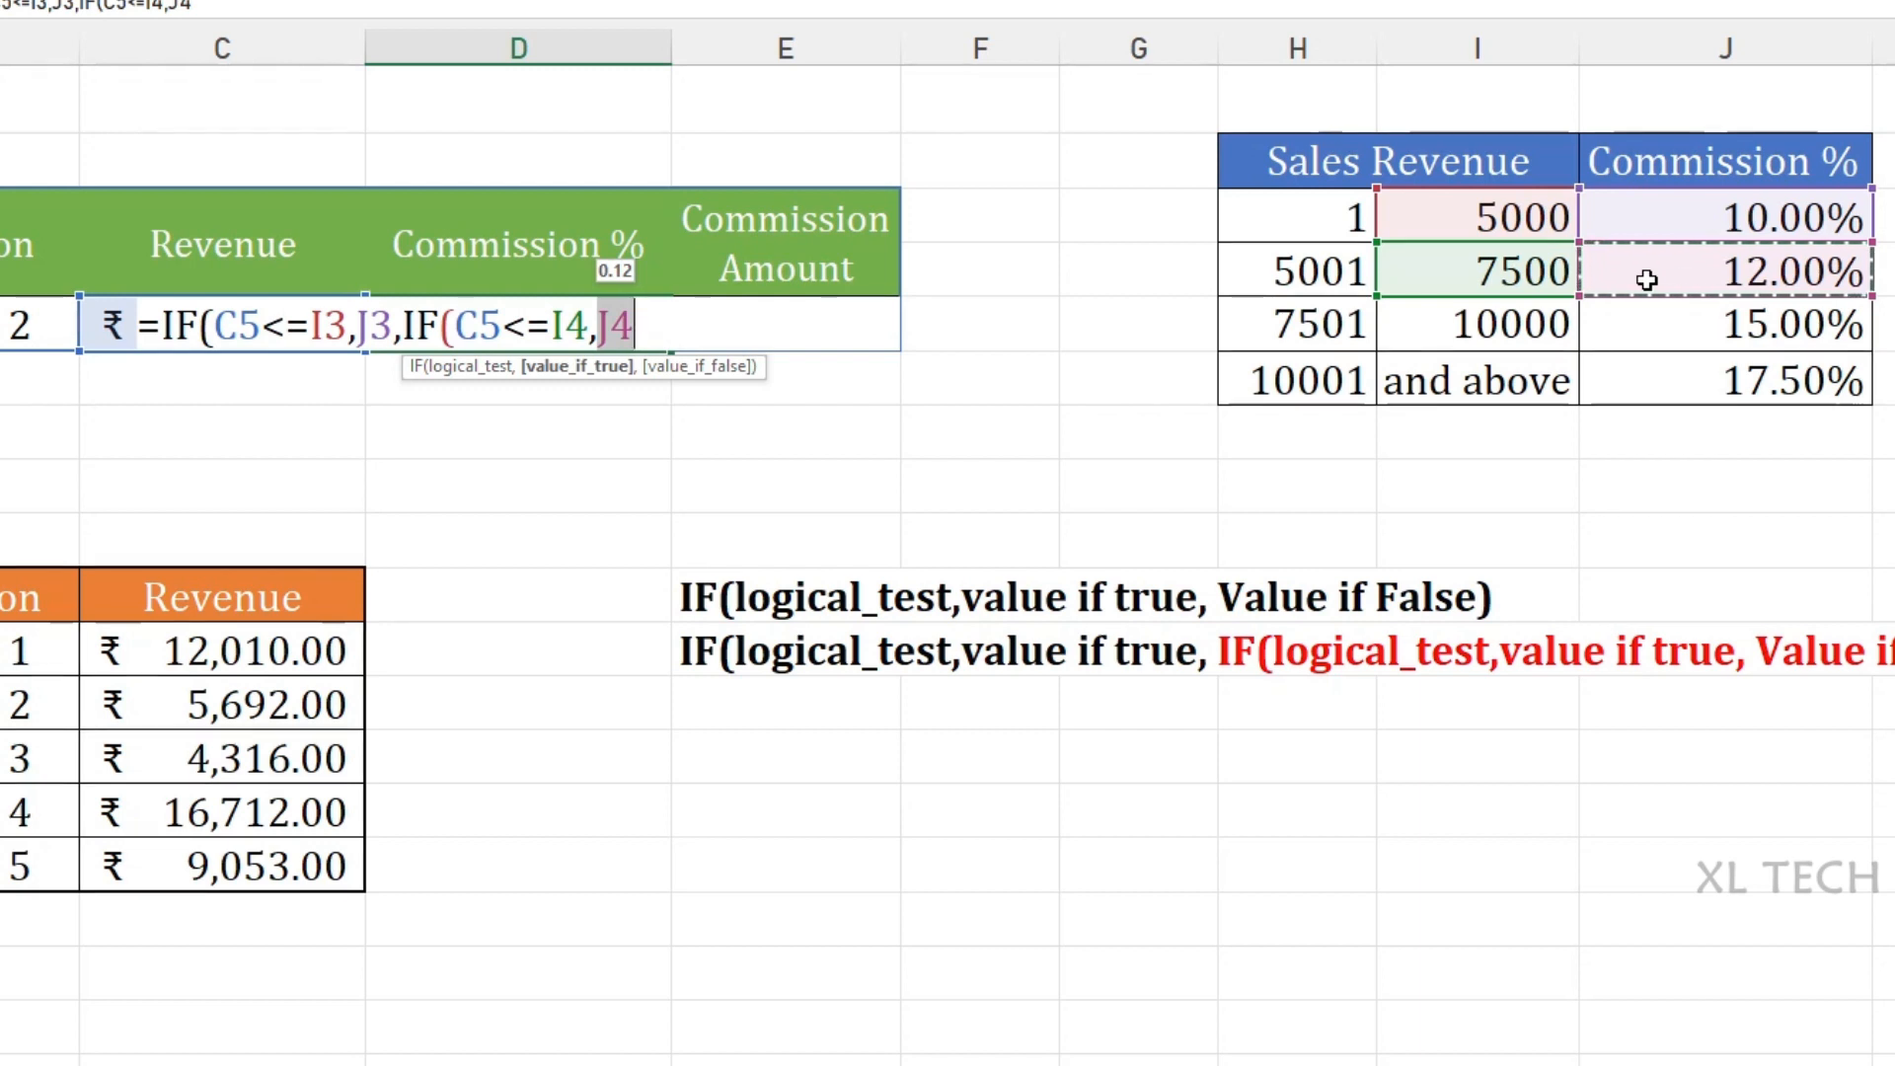
pyautogui.write(',')
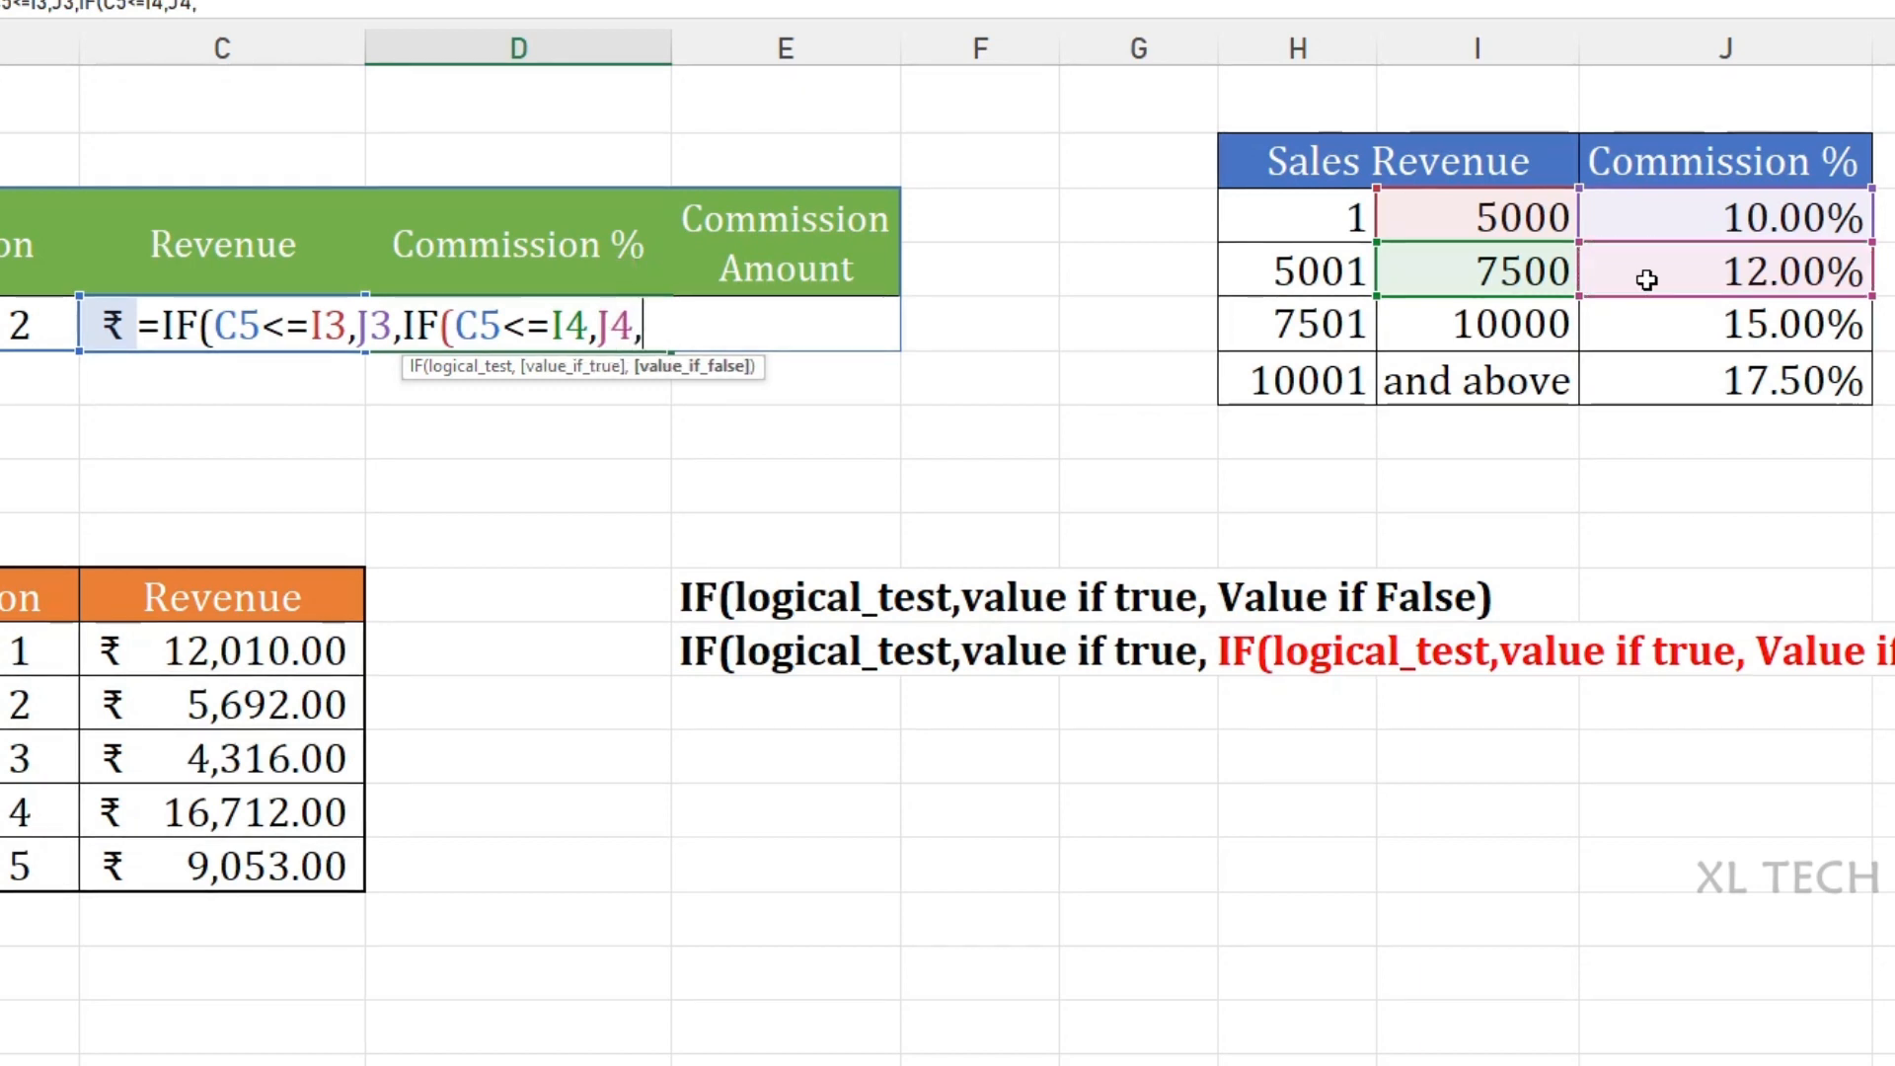
pyautogui.write('if')
# Nest a third IF as the false value, testing C5<=I5 and returning J5 when true
pyautogui.press('Tab')
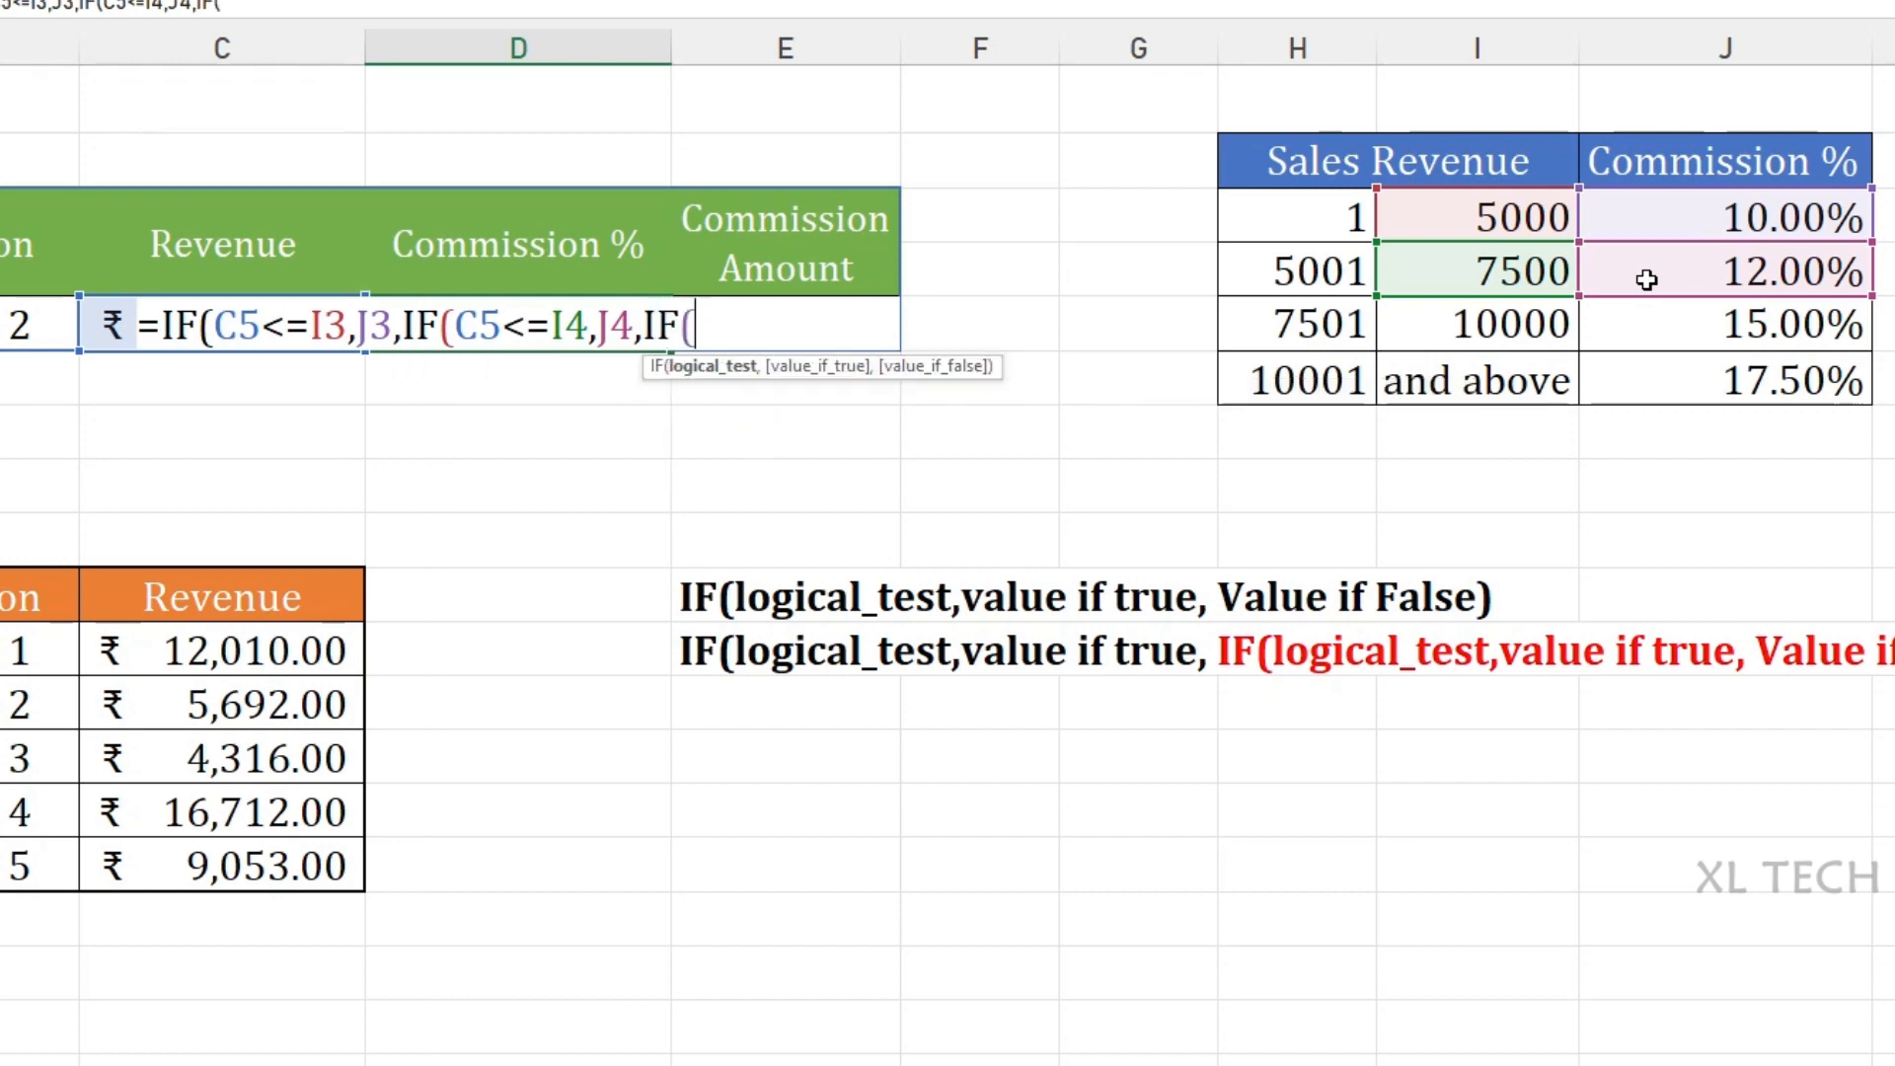
pyautogui.write('C')
pyautogui.press('BackSpace')
pyautogui.write('C5')
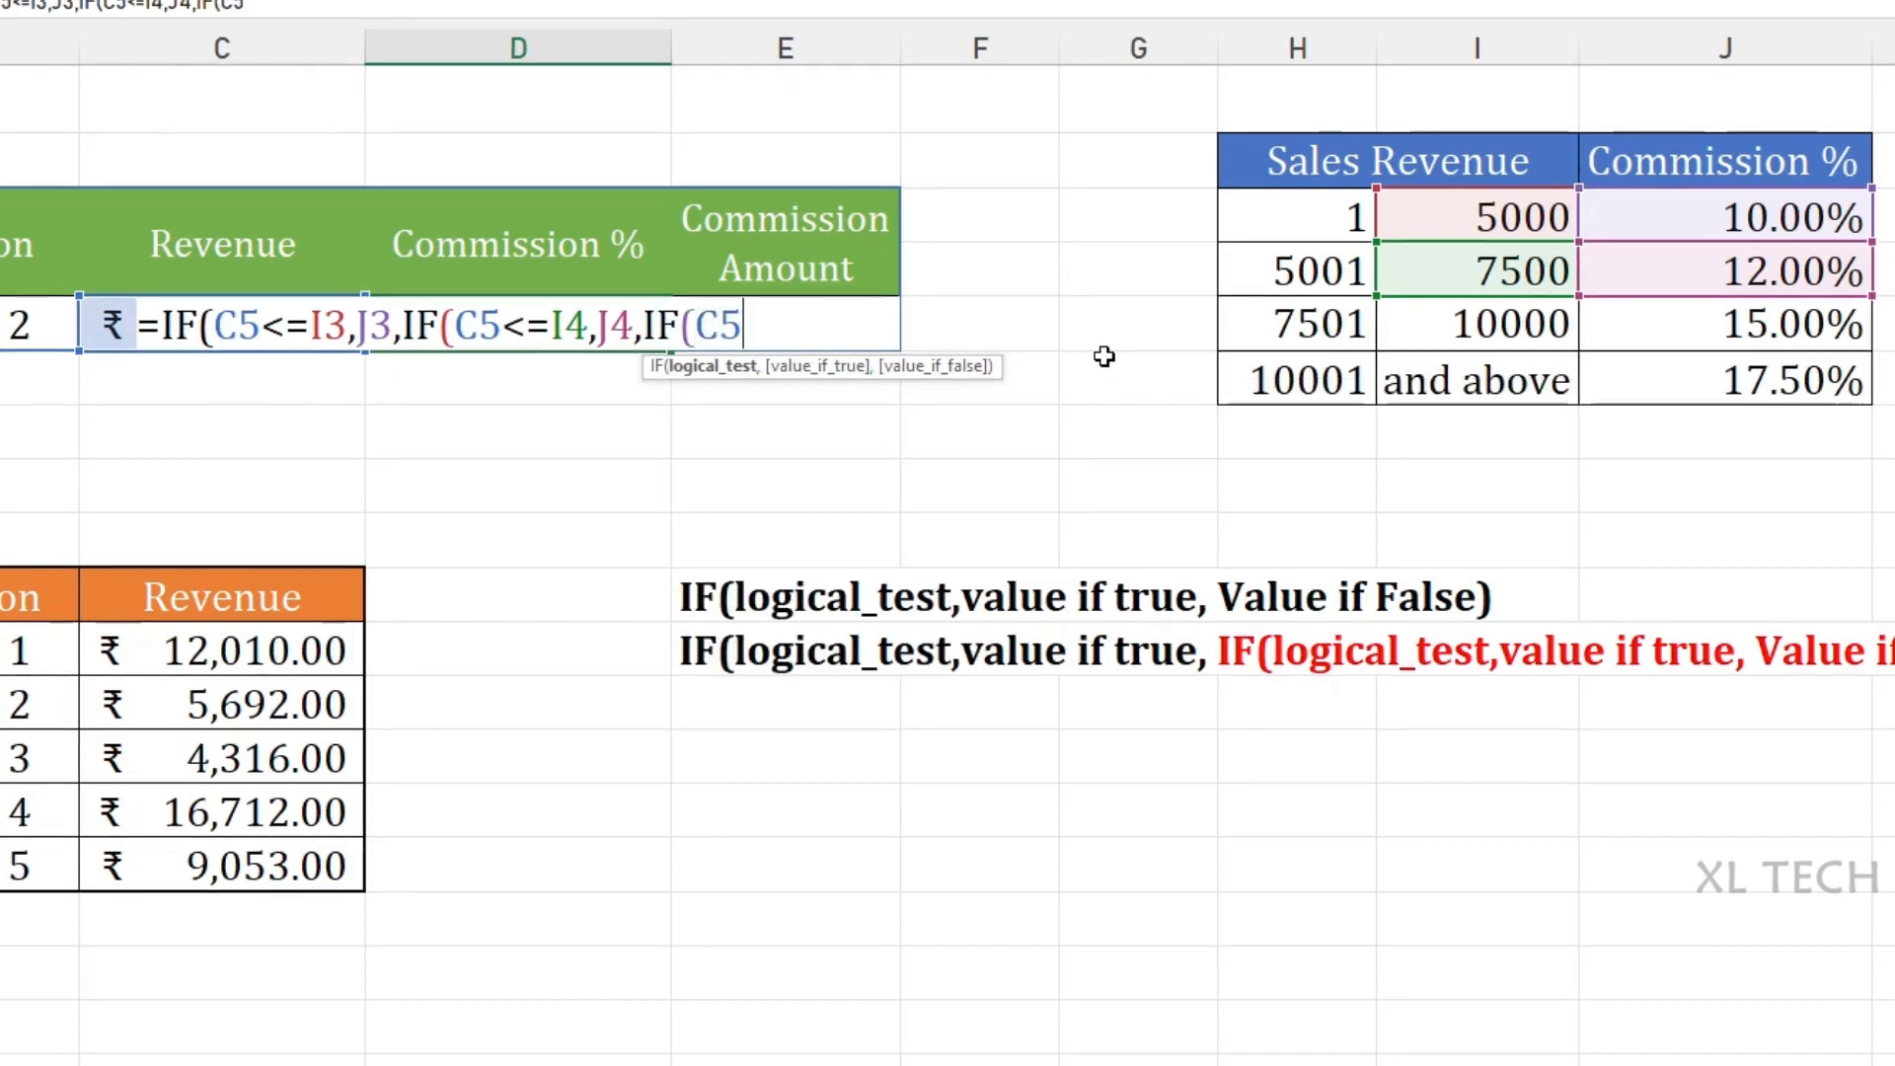
pyautogui.write('<=')
pyautogui.click(1471, 332)
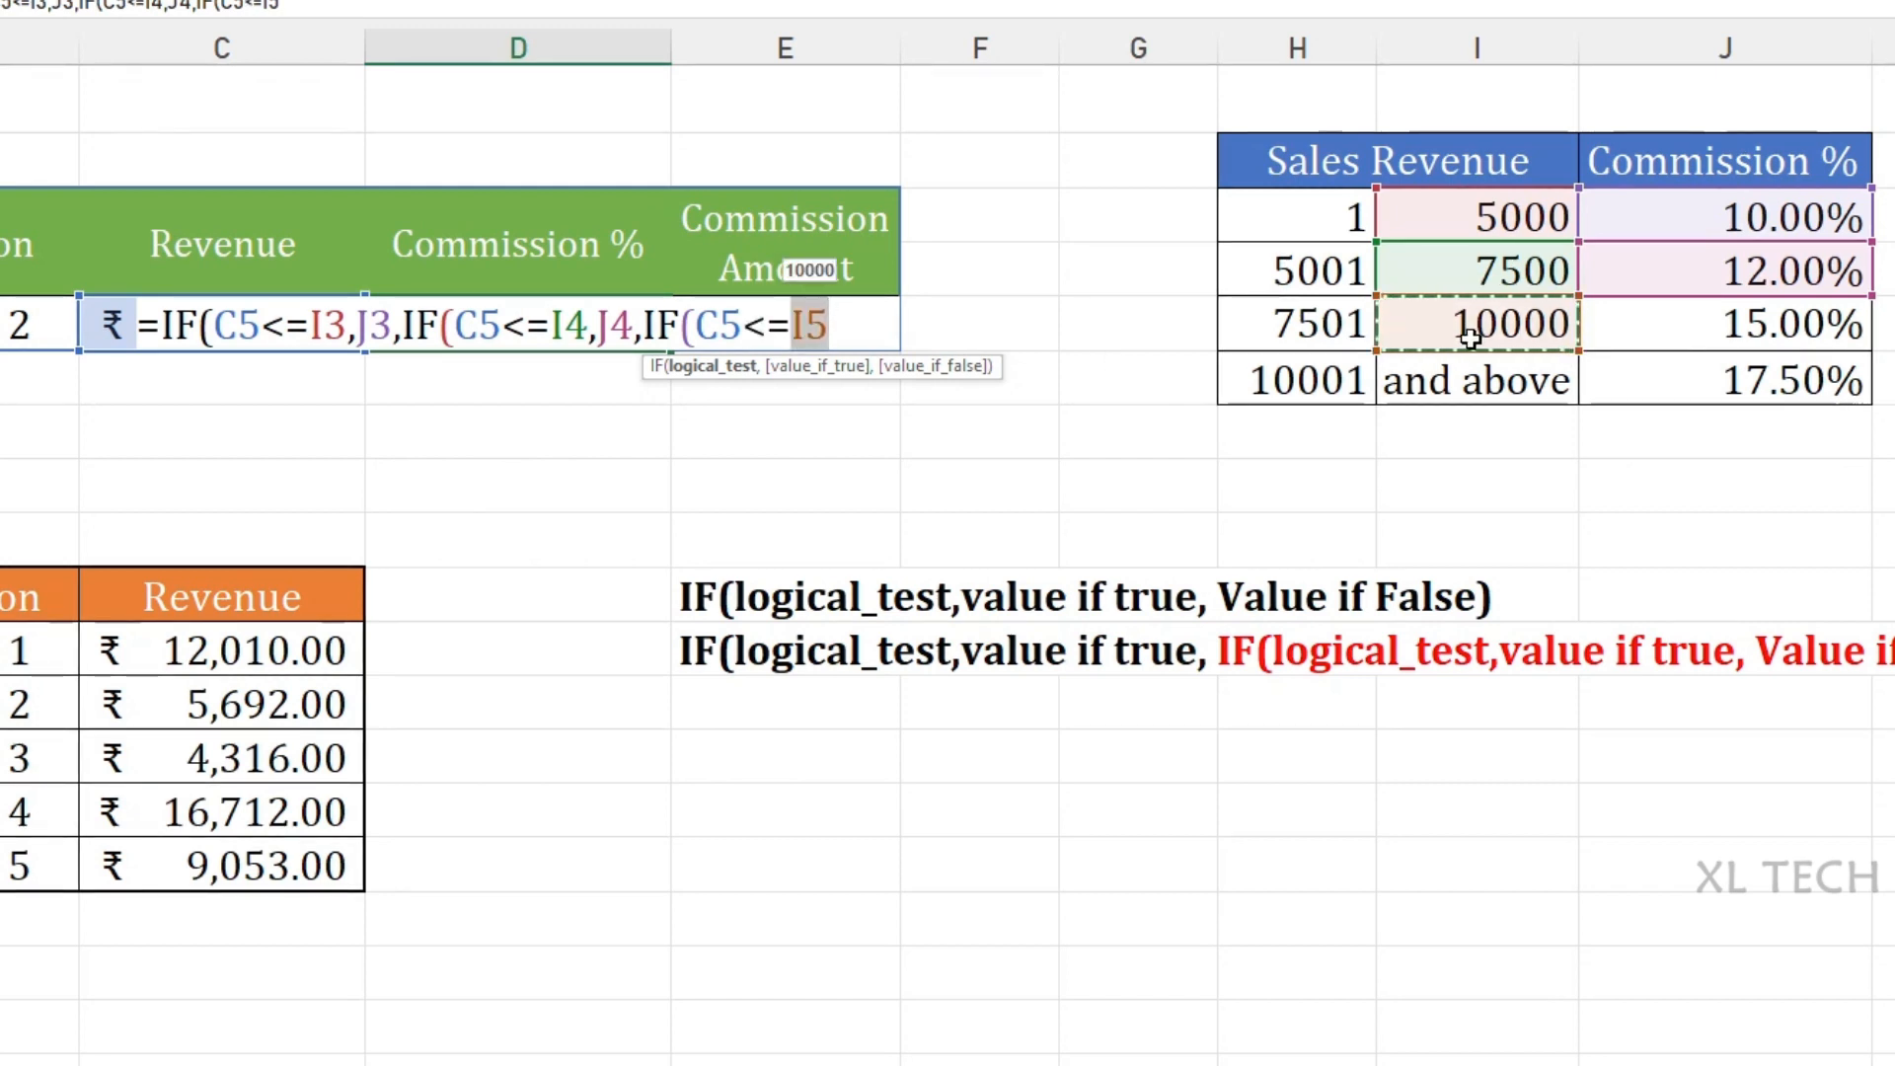
pyautogui.write(',')
pyautogui.click(1644, 333)
pyautogui.press('BackSpace')
pyautogui.press('BackSpace')
pyautogui.press('BackSpace')
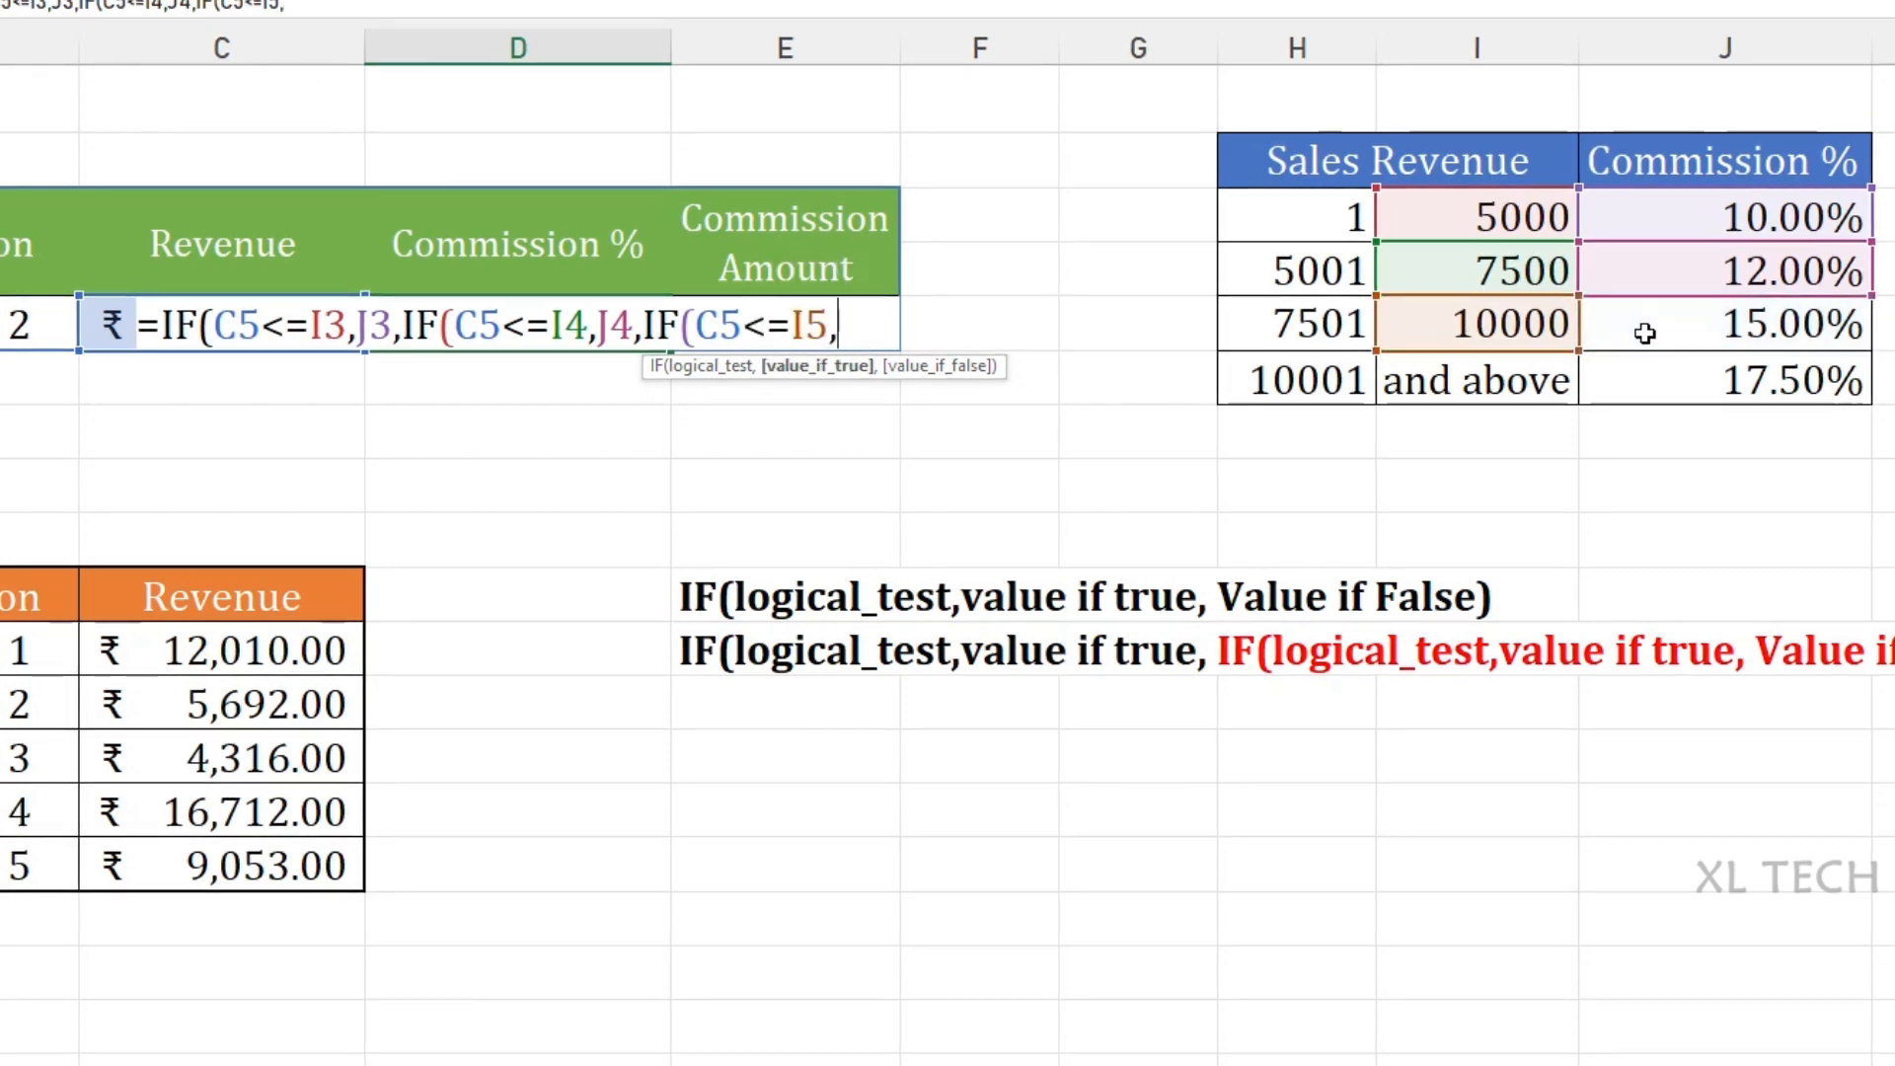
pyautogui.write(',')
pyautogui.click(1646, 333)
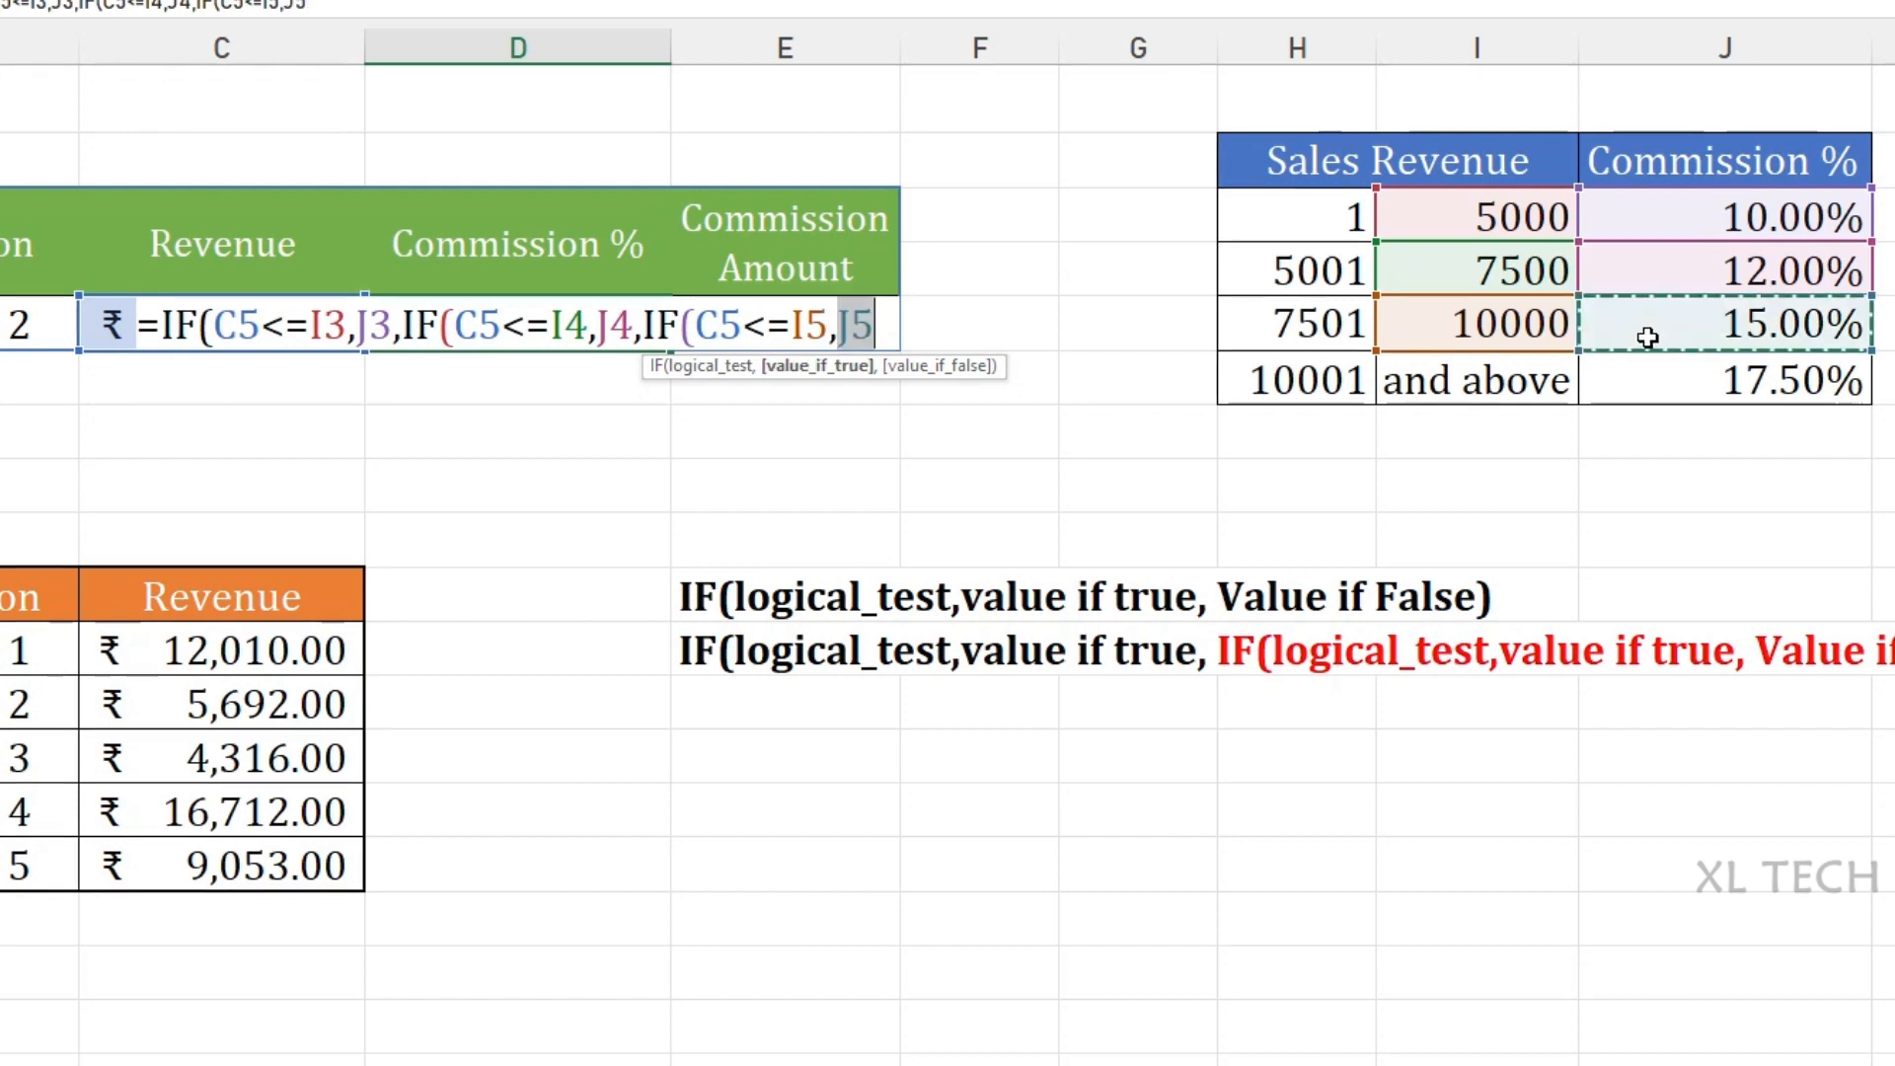
# Use J6 as the final false value and complete the formula, accepting the proposed closing brackets
pyautogui.write(',')
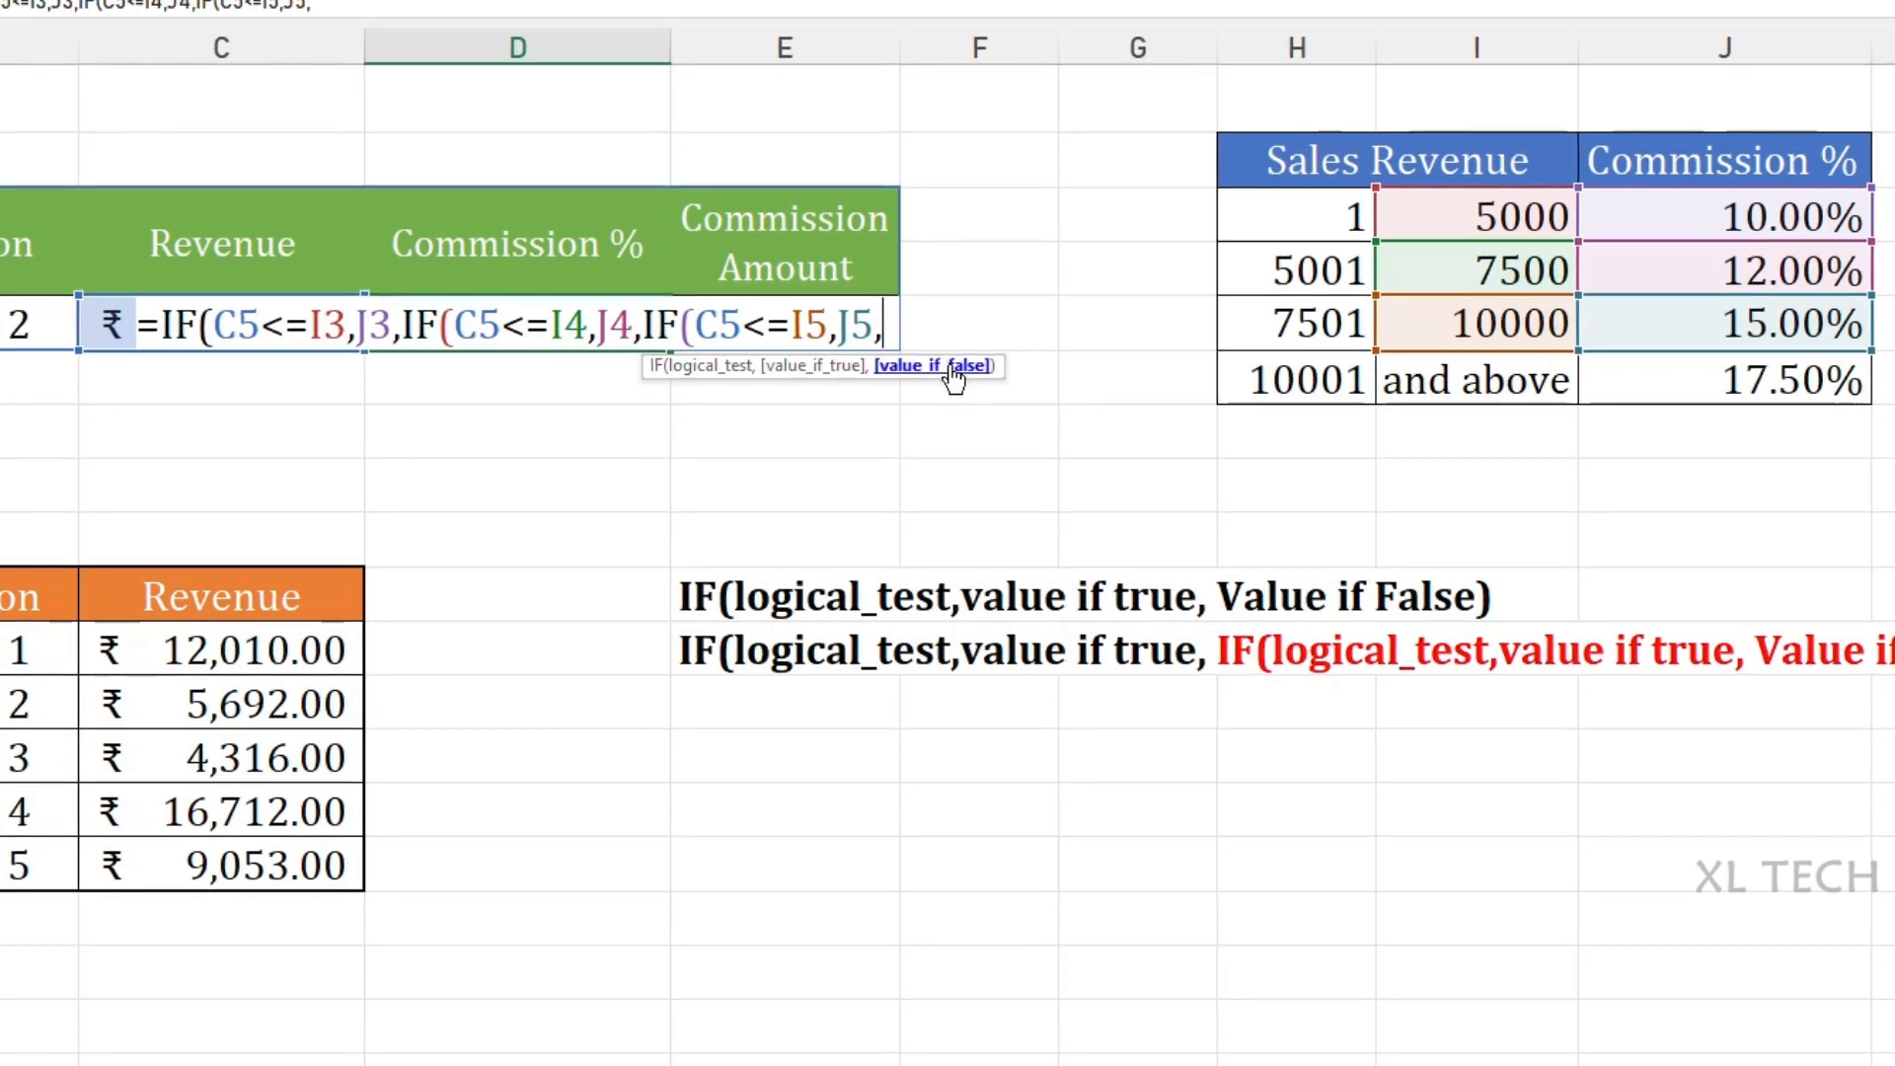
pyautogui.click(1830, 391)
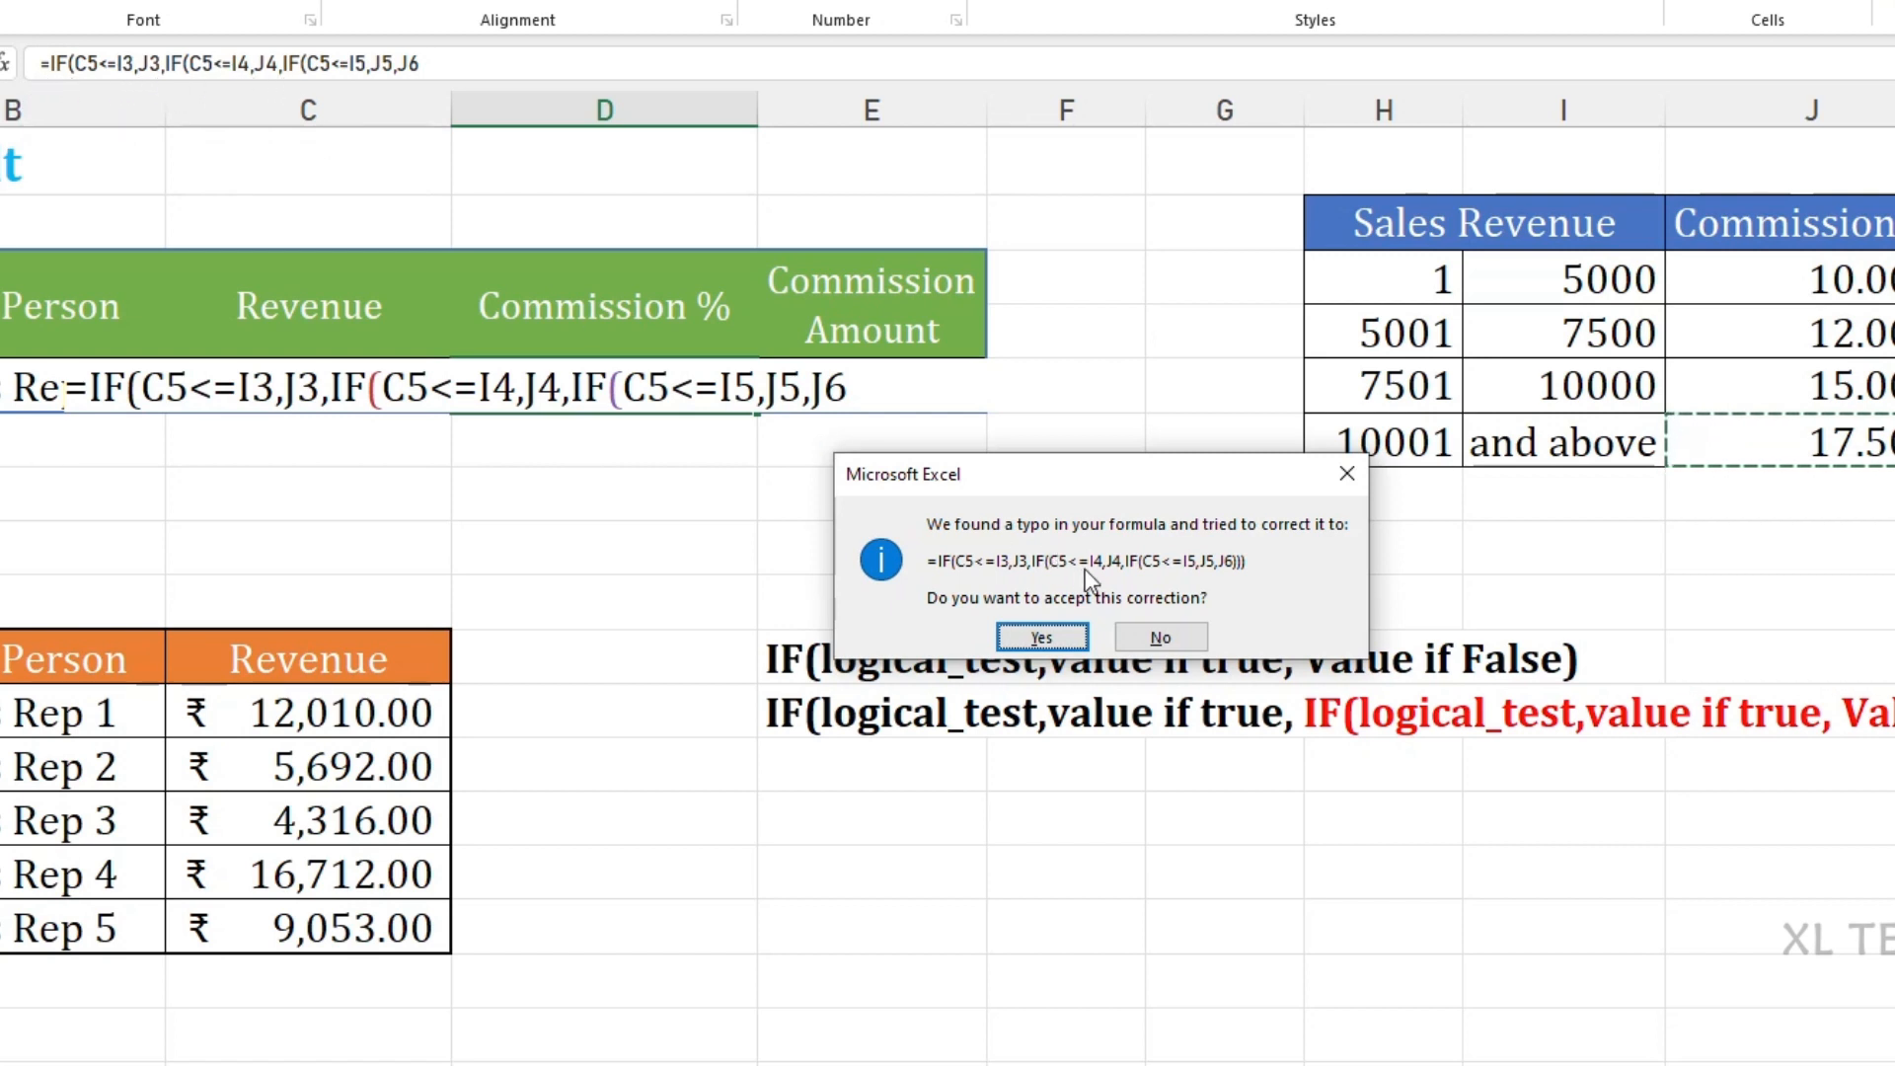
pyautogui.click(1057, 638)
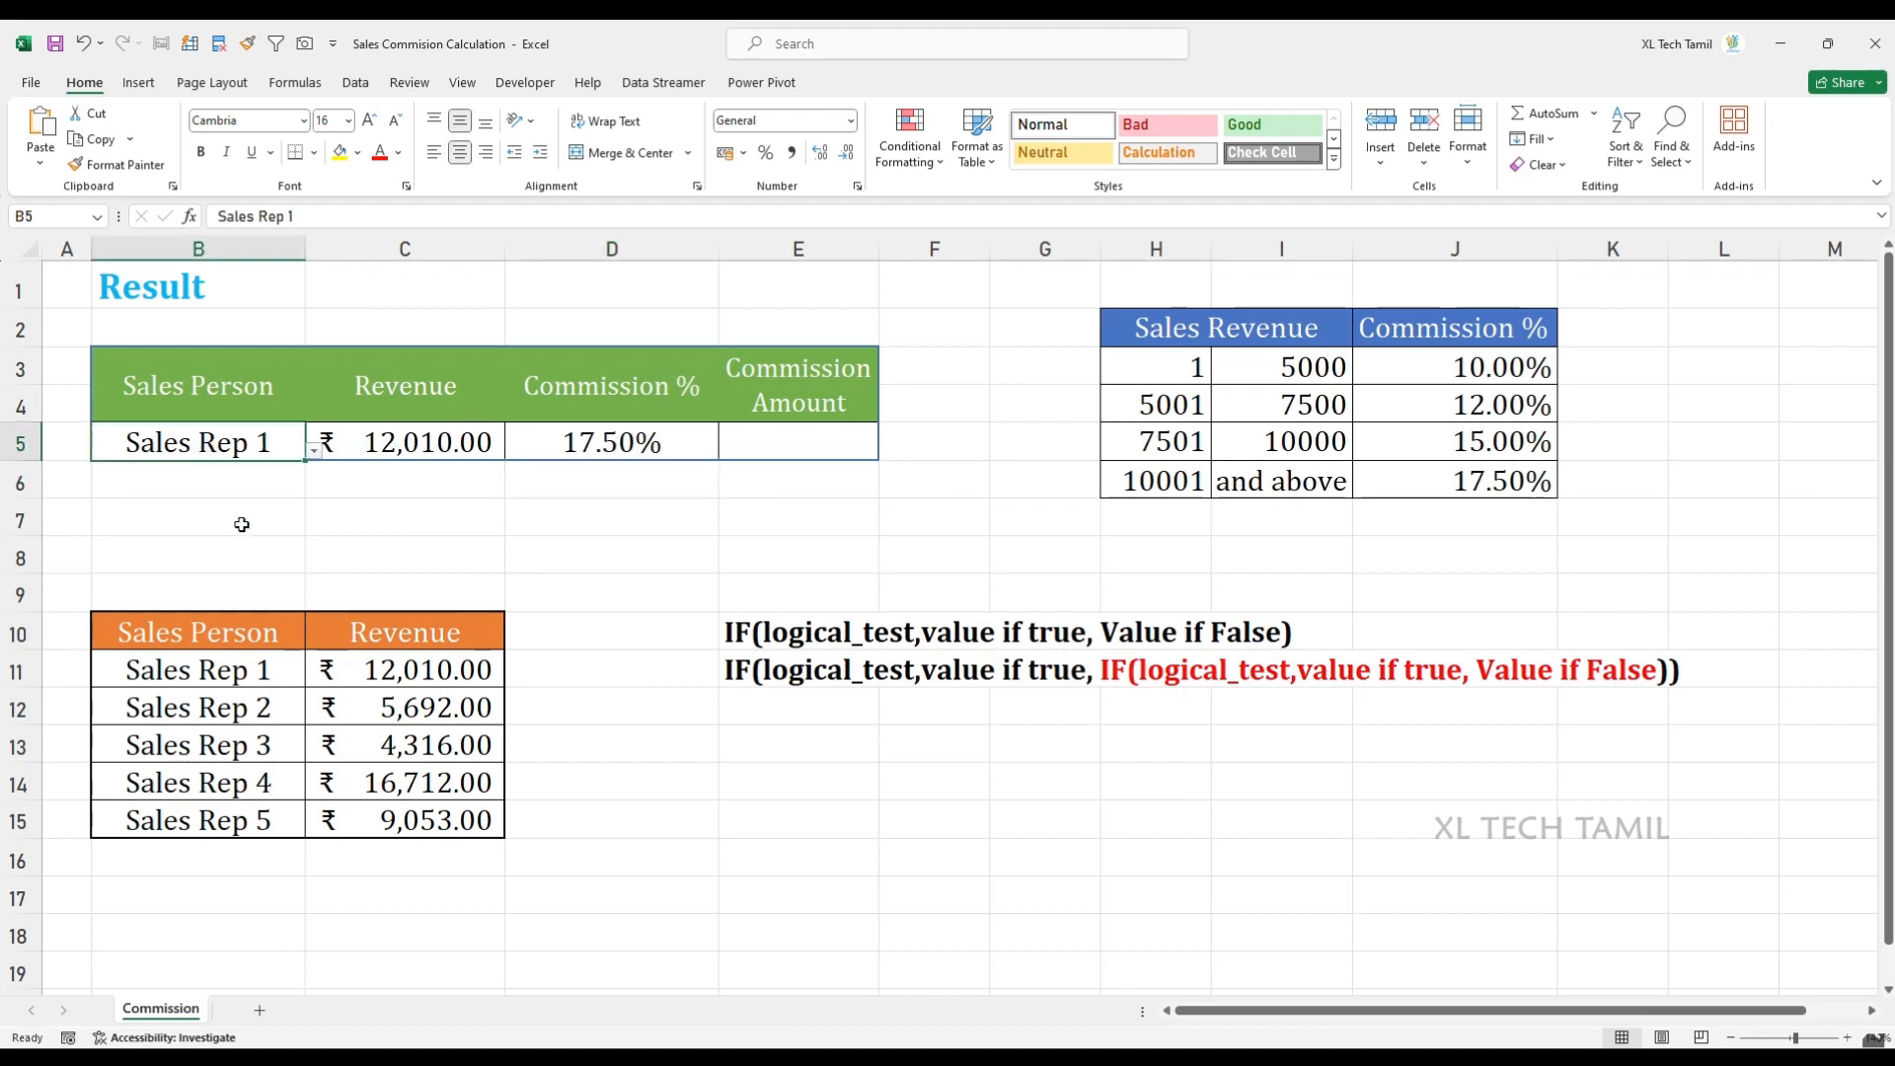
# Test the commission percentage by choosing Sales Rep 1 as the sales person in B5, and check the revenue cell
pyautogui.click(243, 524)
pyautogui.click(231, 450)
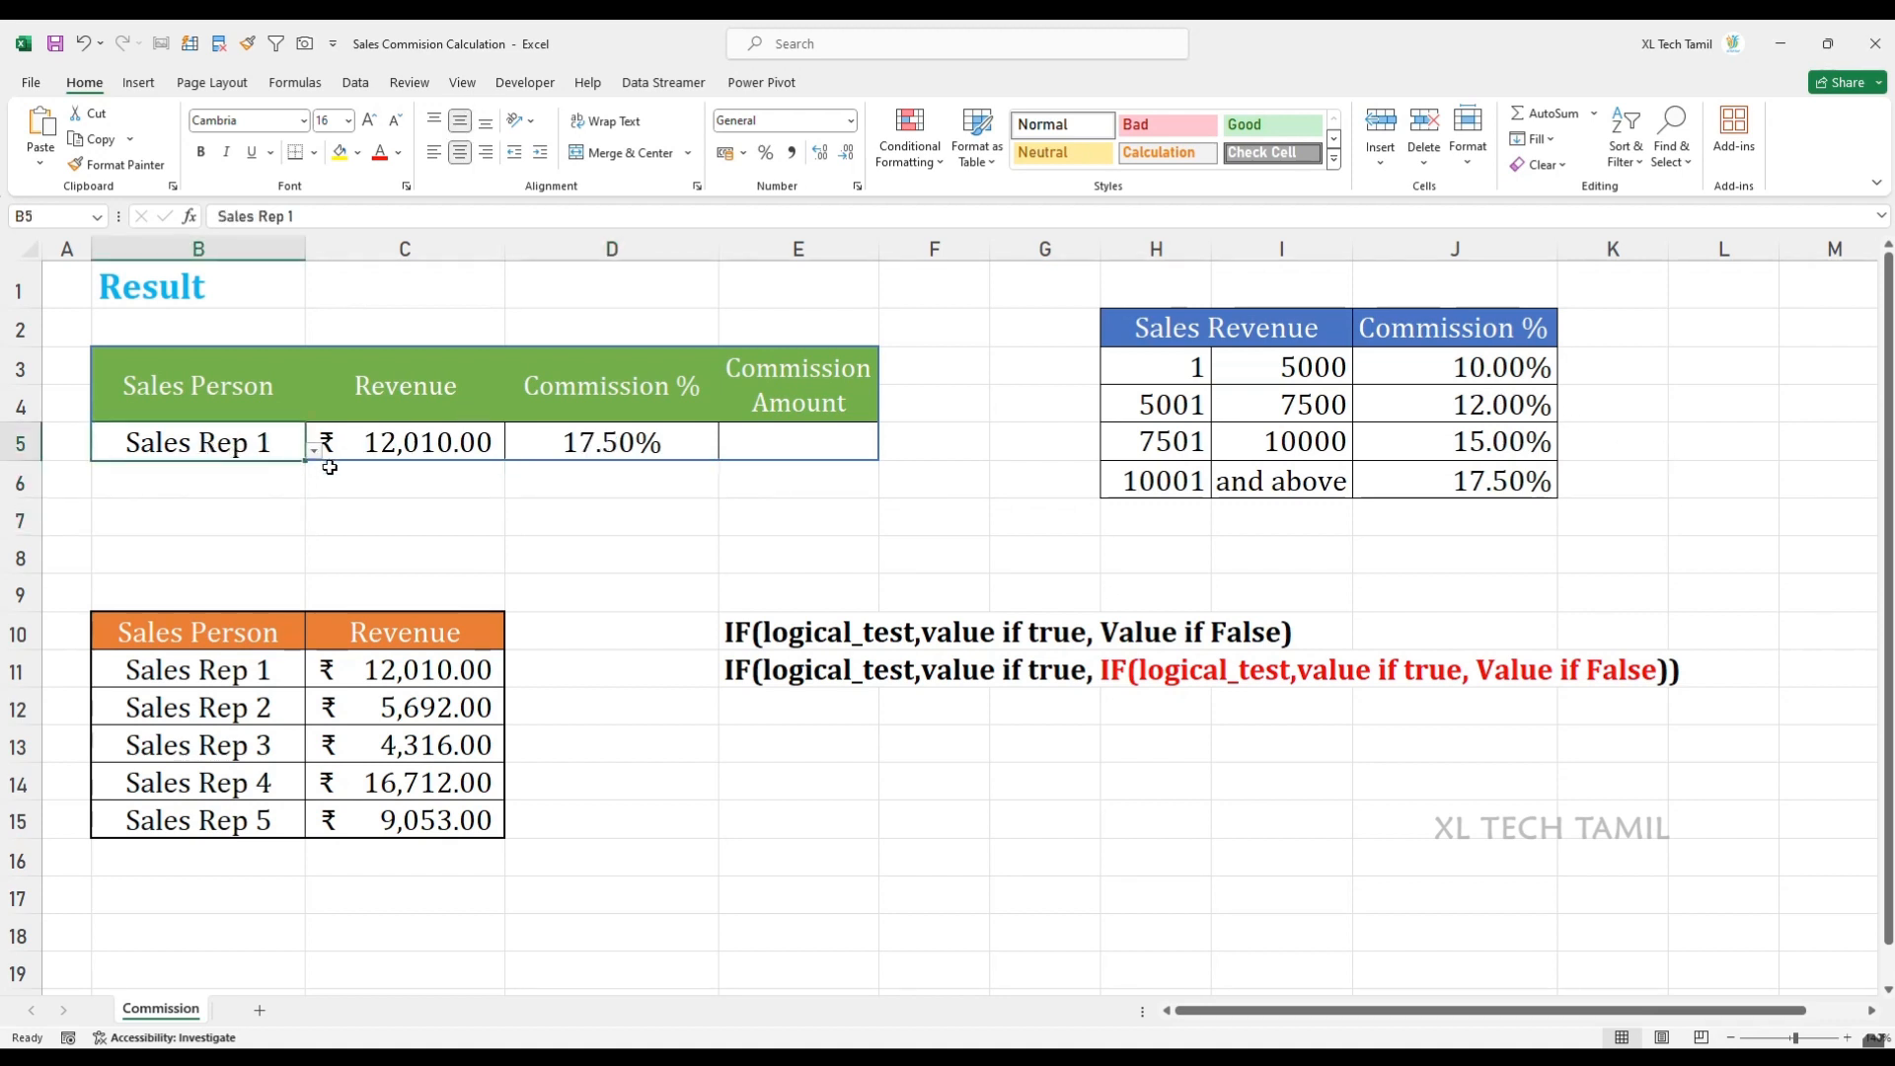
pyautogui.click(436, 461)
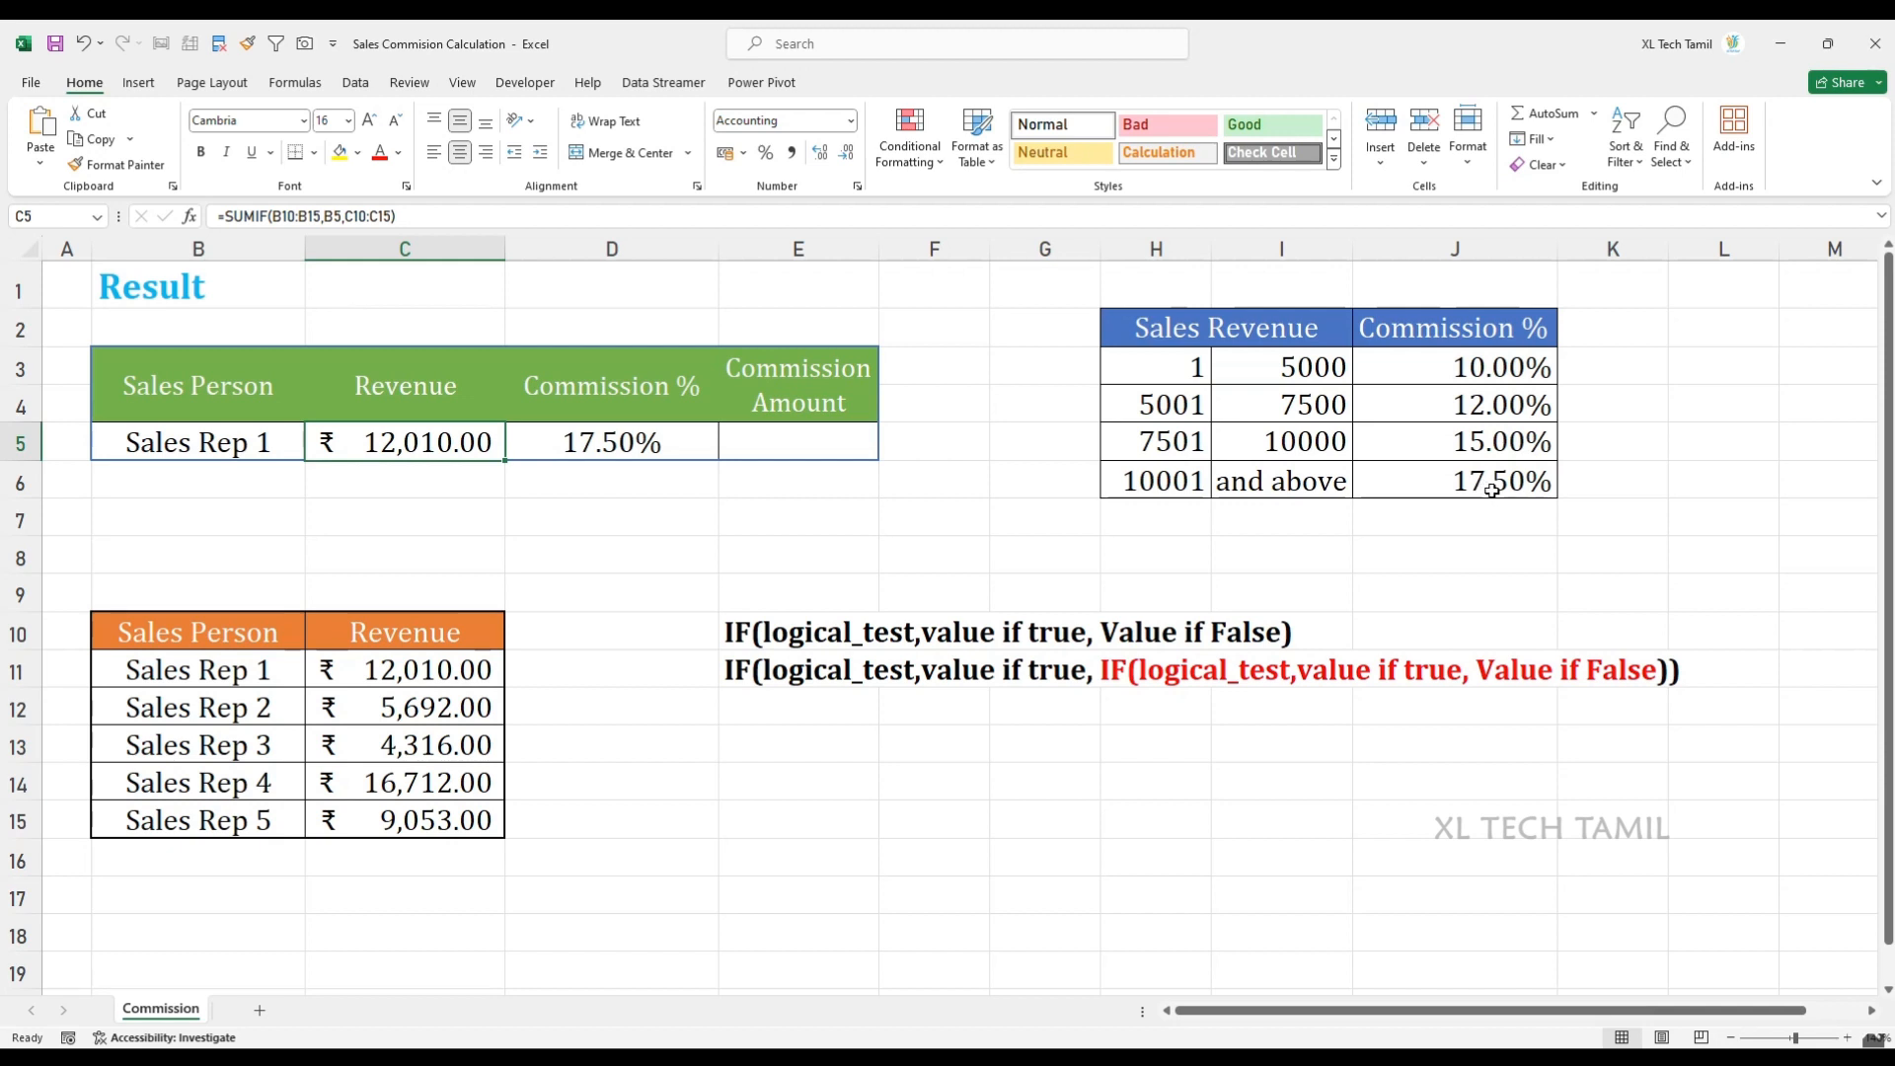
# Calculate the commission amount in E5 with a PRODUCT formula of C5 and D5
pyautogui.press('Right')
pyautogui.press('Right')
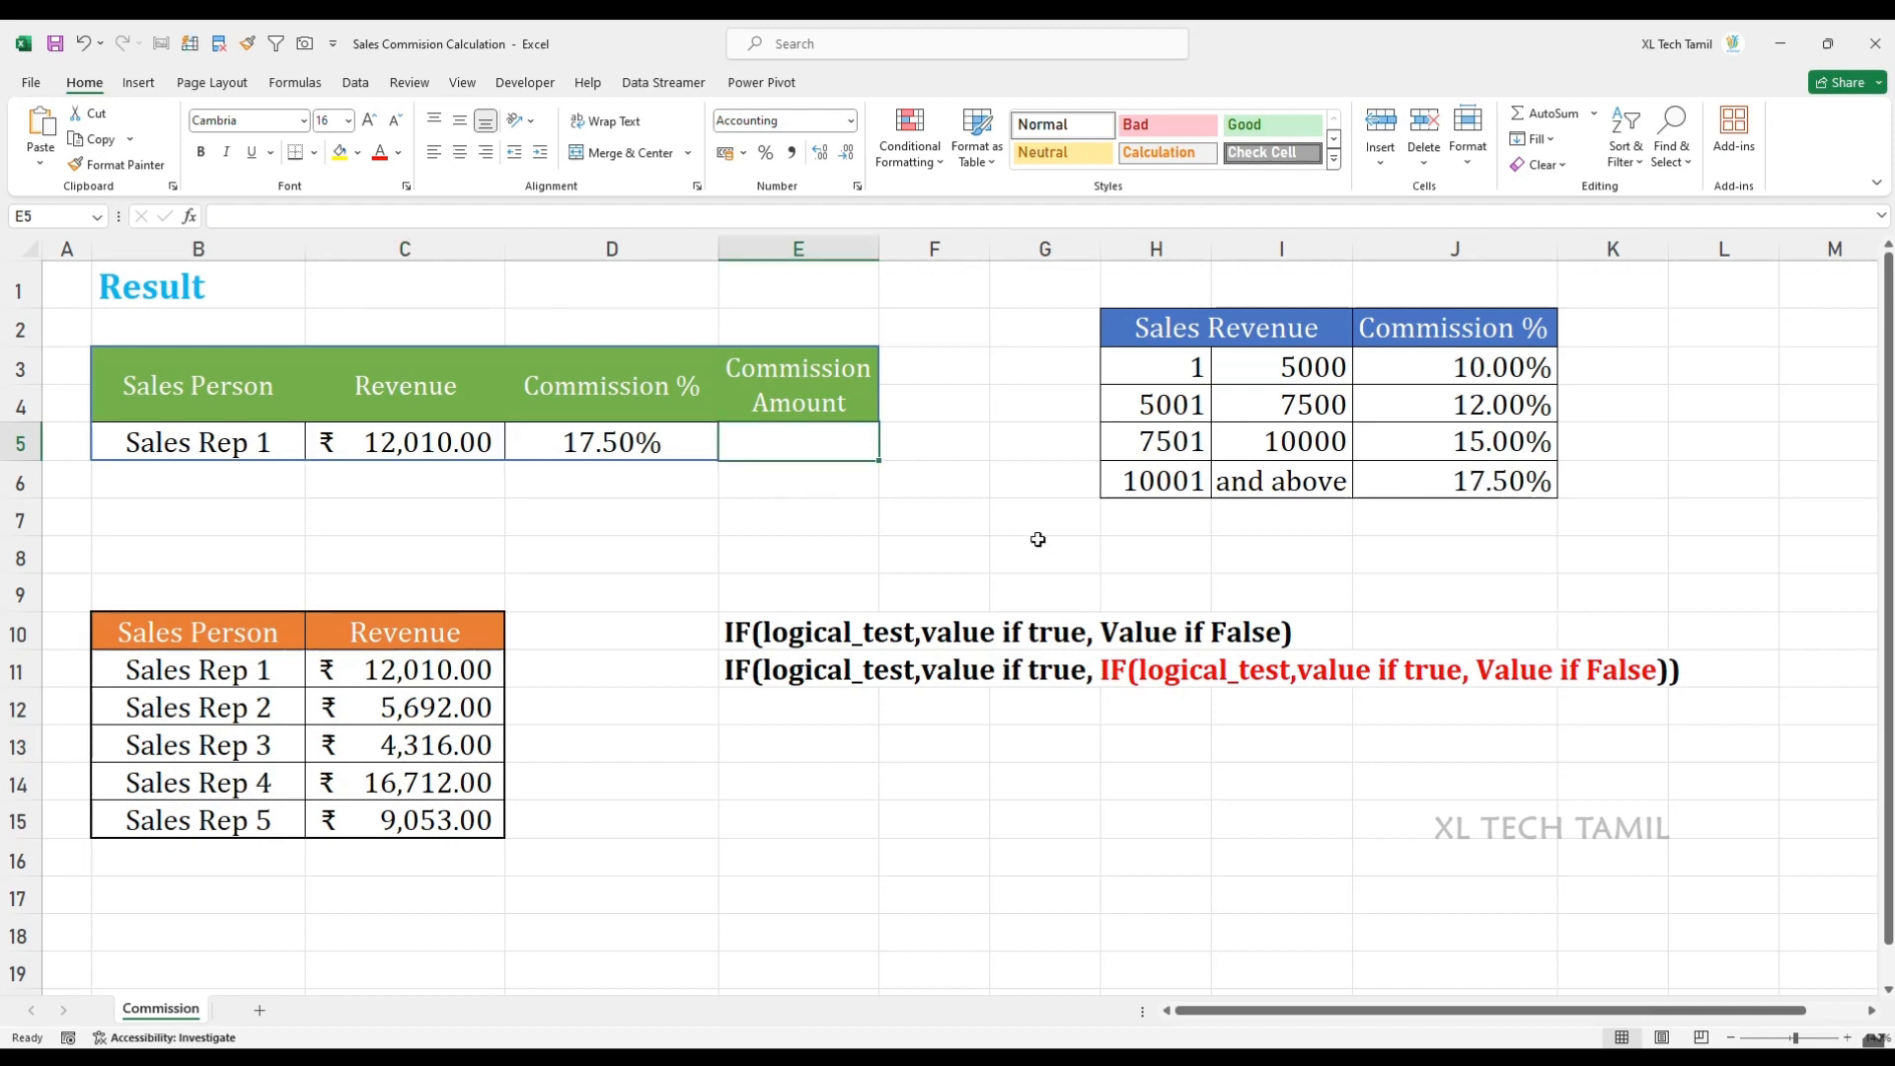
pyautogui.write('=prod')
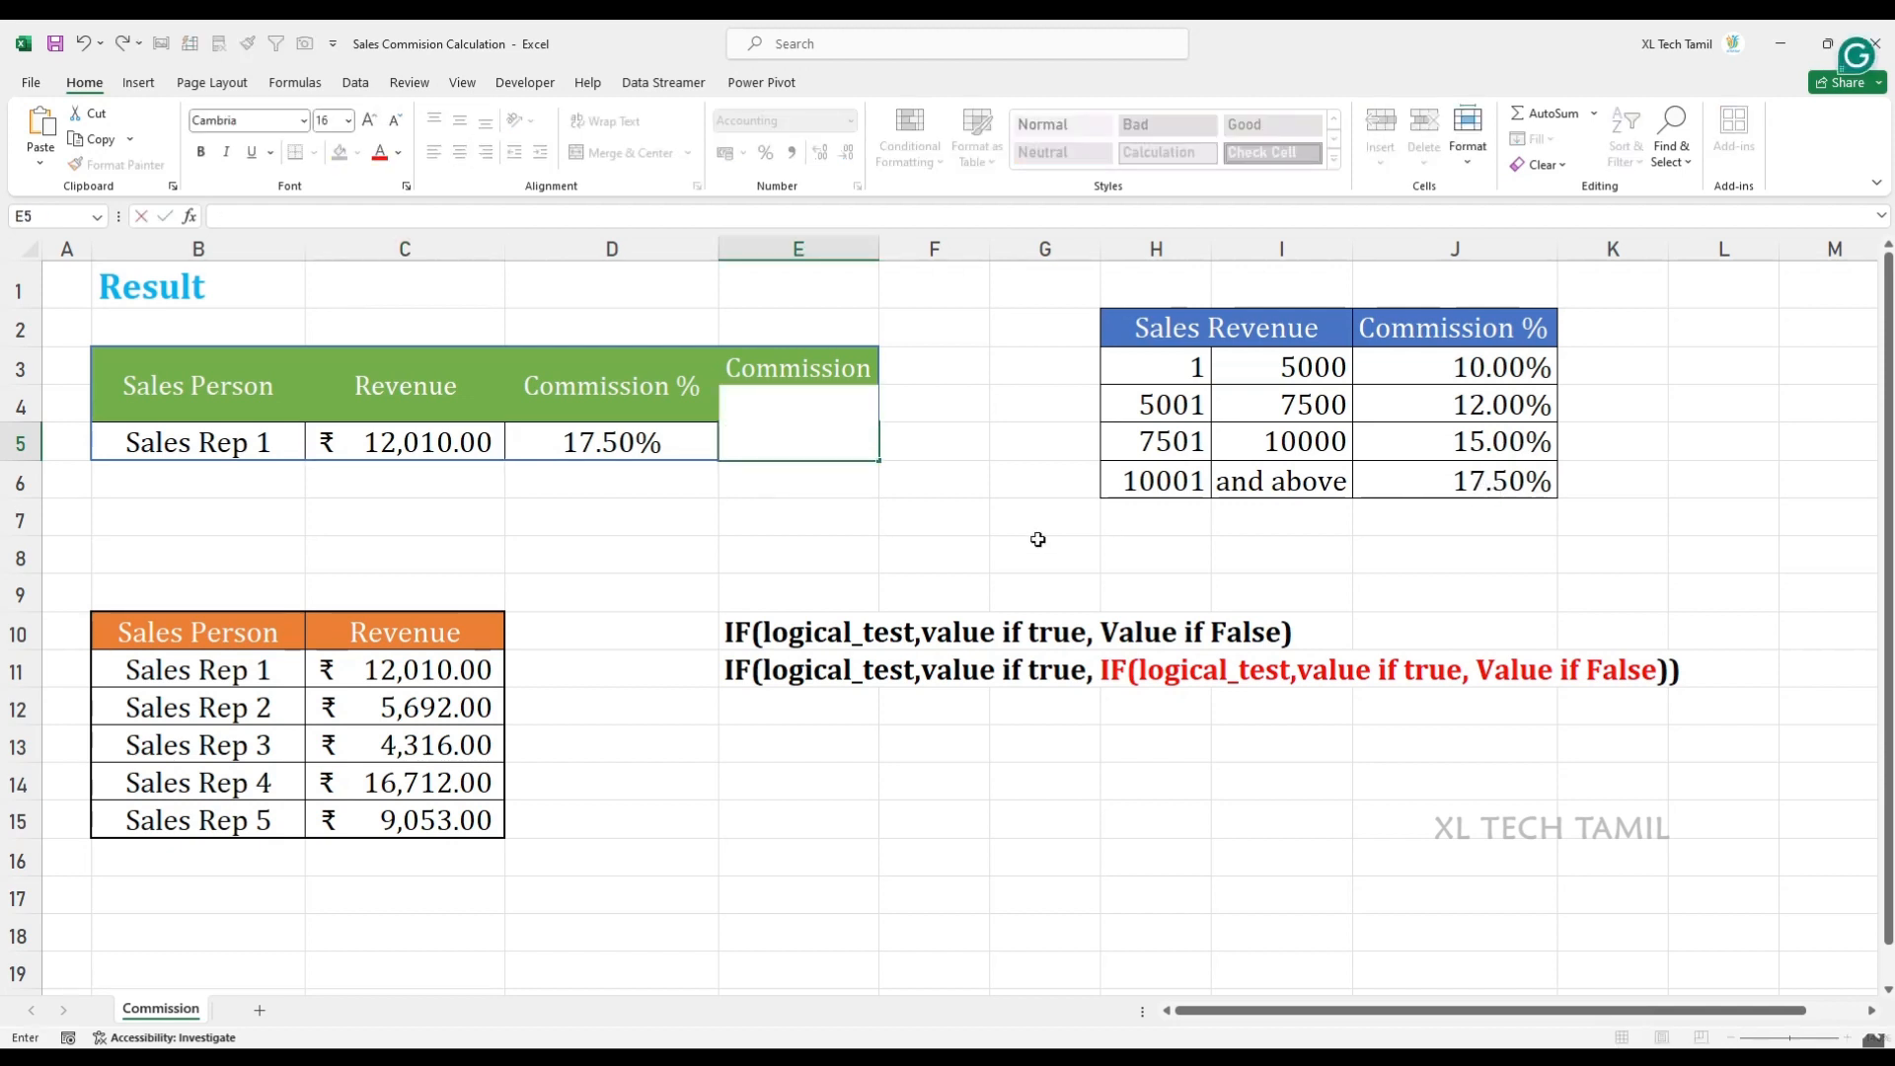
pyautogui.press('Tab')
pyautogui.click(434, 442)
pyautogui.write(',')
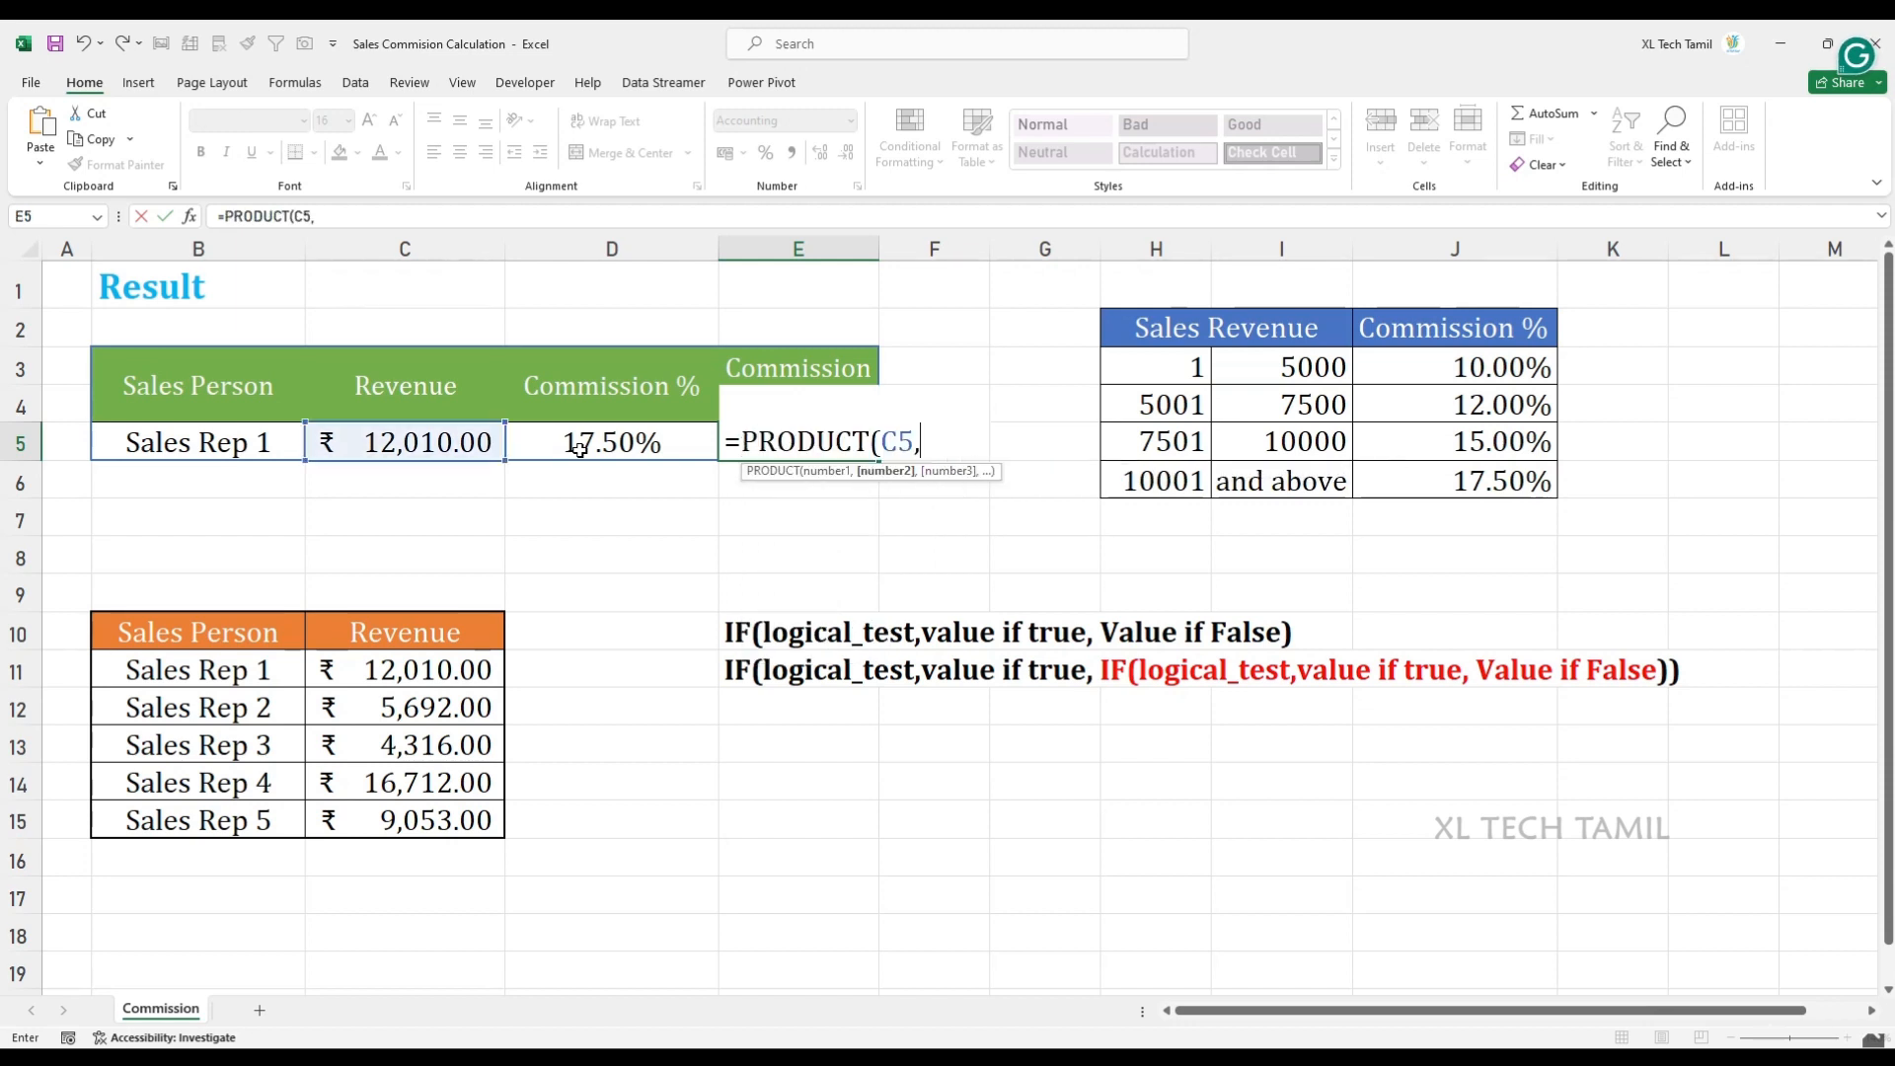
pyautogui.click(577, 444)
pyautogui.press('Return')
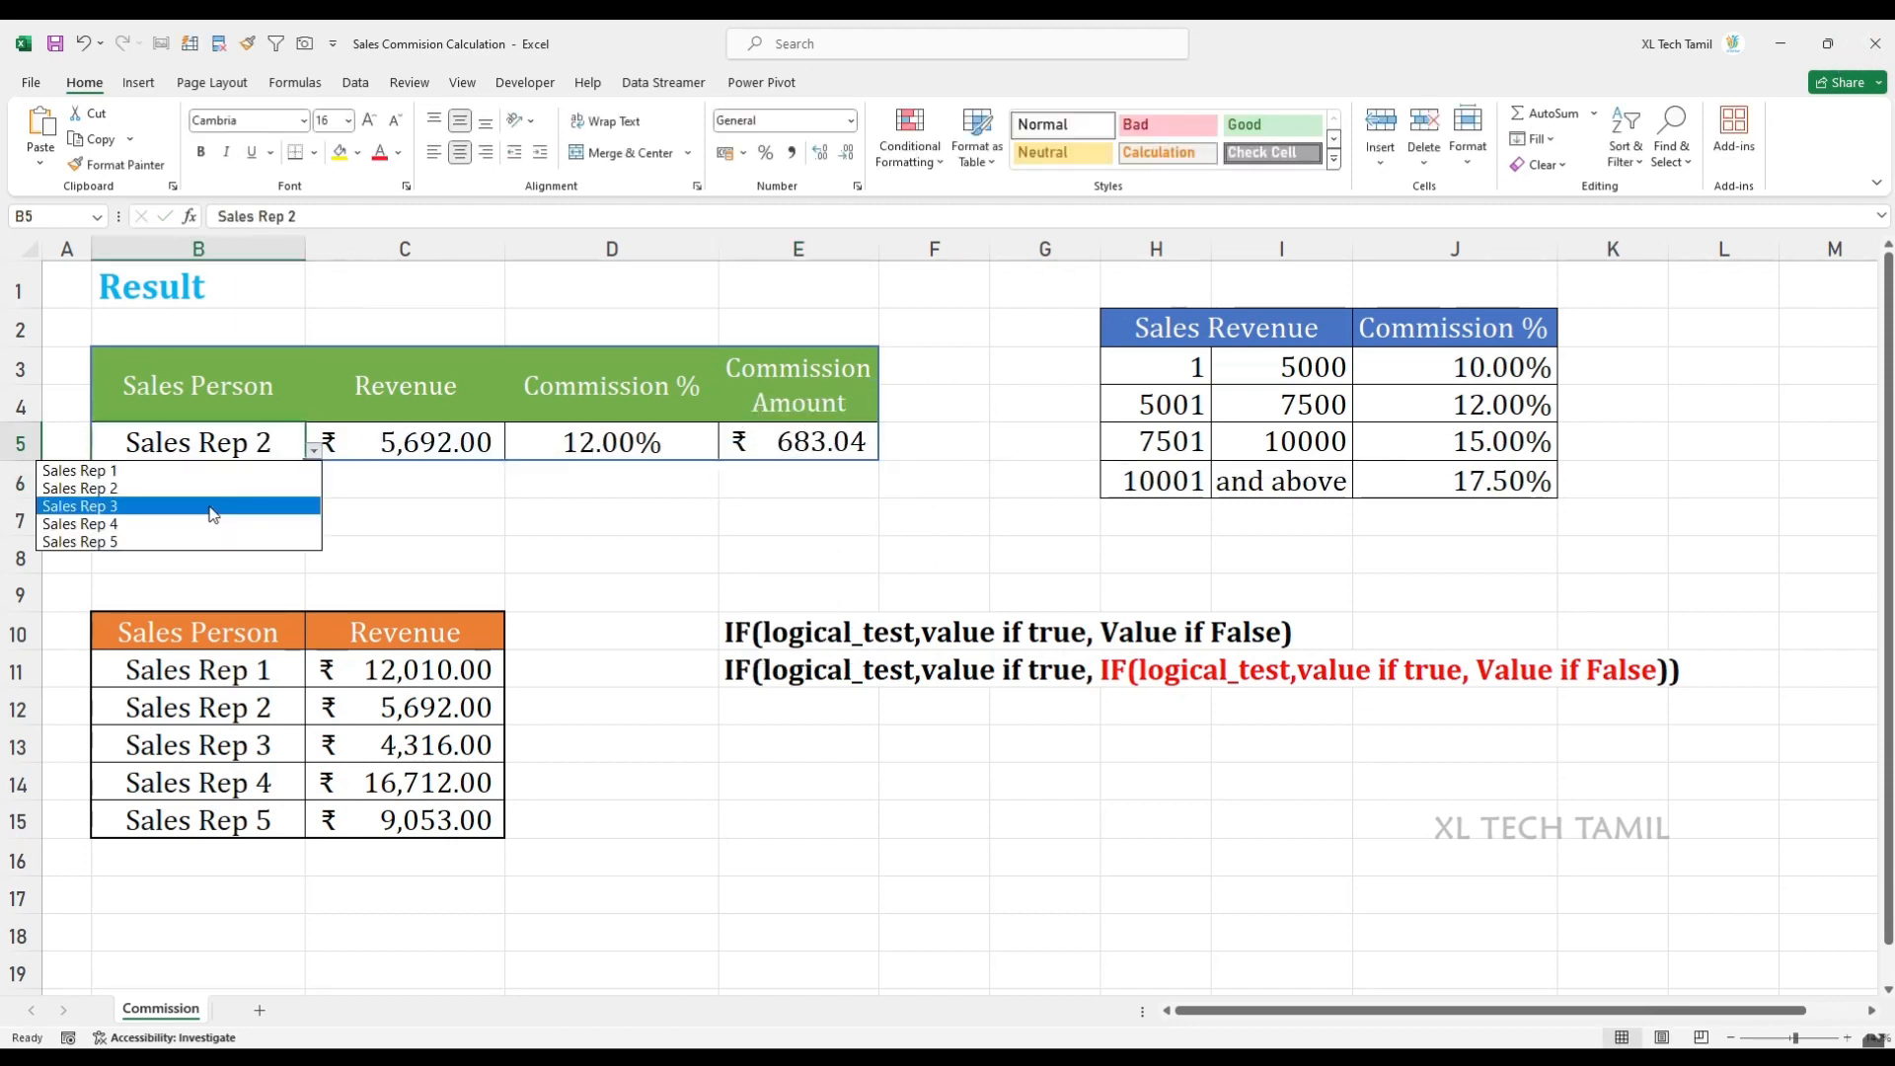
# Test both formulas by switching the sales person in B5 to Sales Rep 3, Sales Rep 5 and Sales Rep 4
pyautogui.click(211, 510)
pyautogui.click(314, 454)
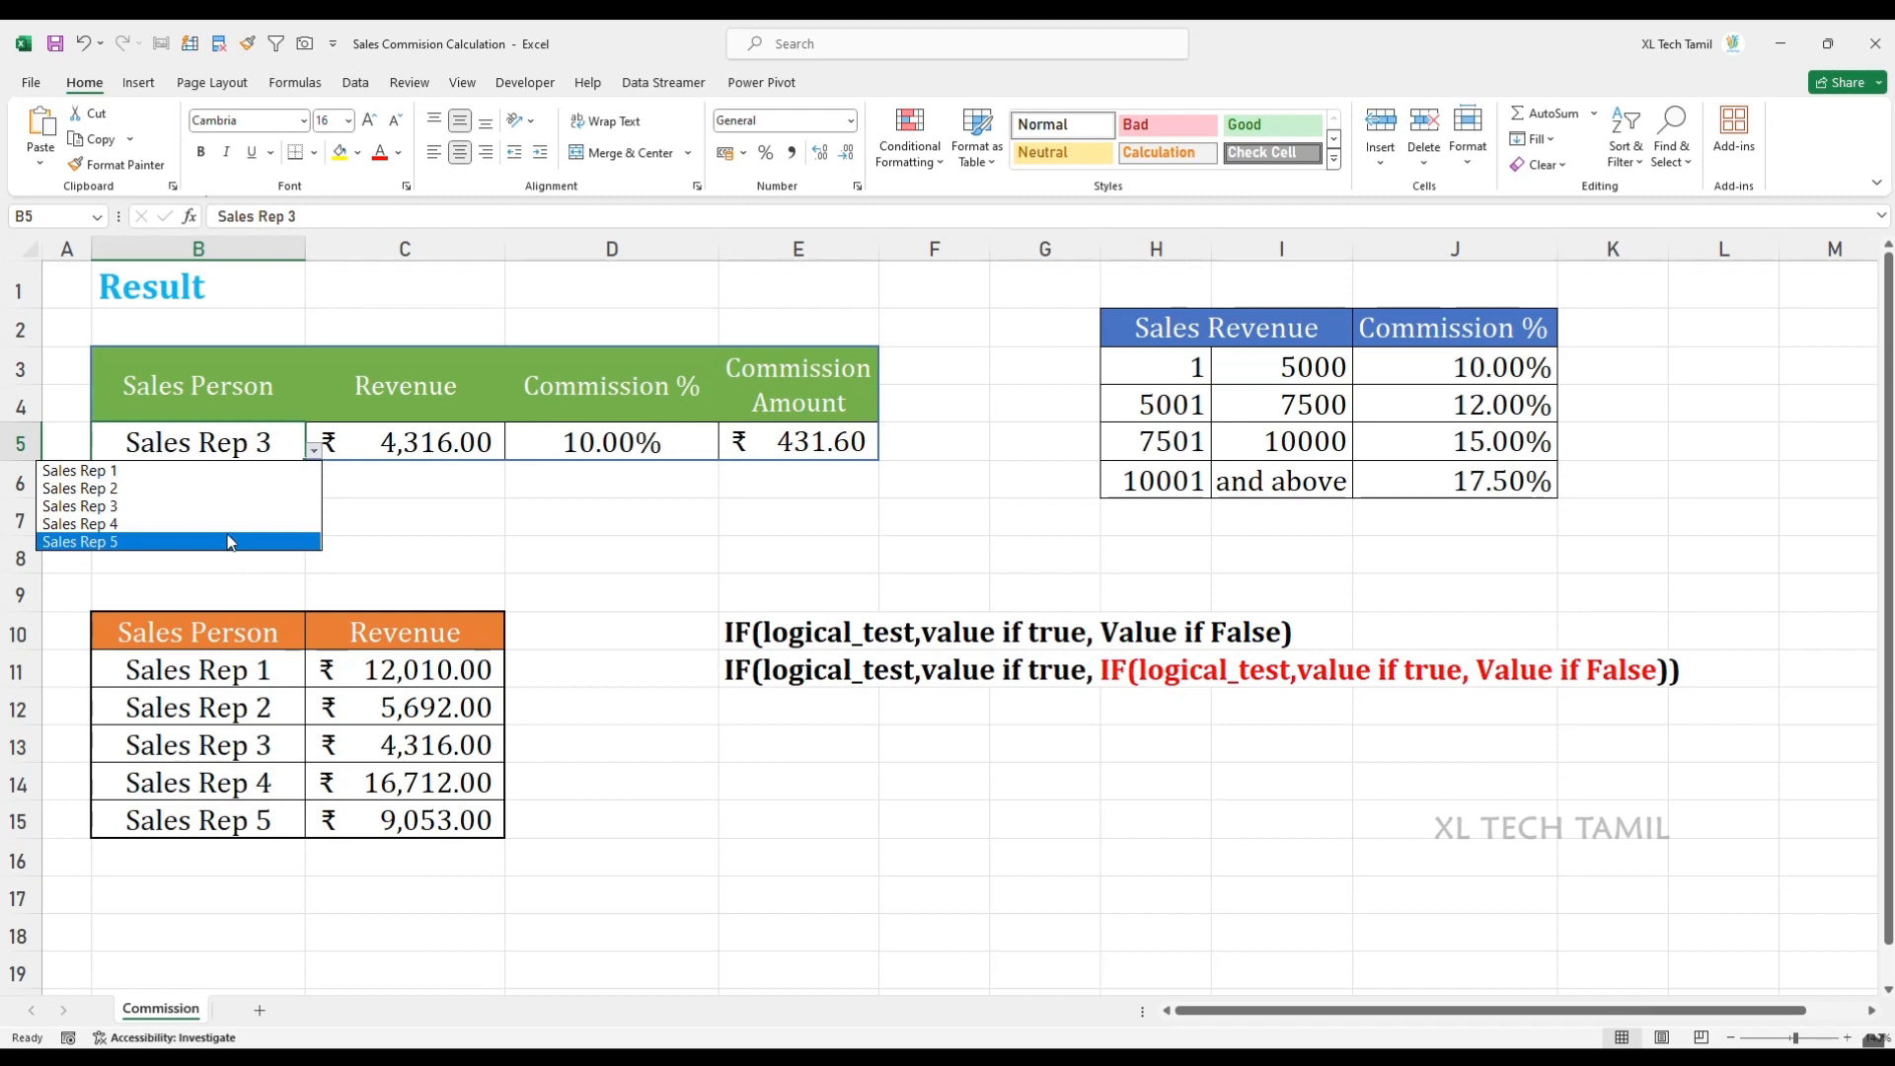
pyautogui.click(232, 541)
pyautogui.click(314, 453)
pyautogui.click(173, 524)
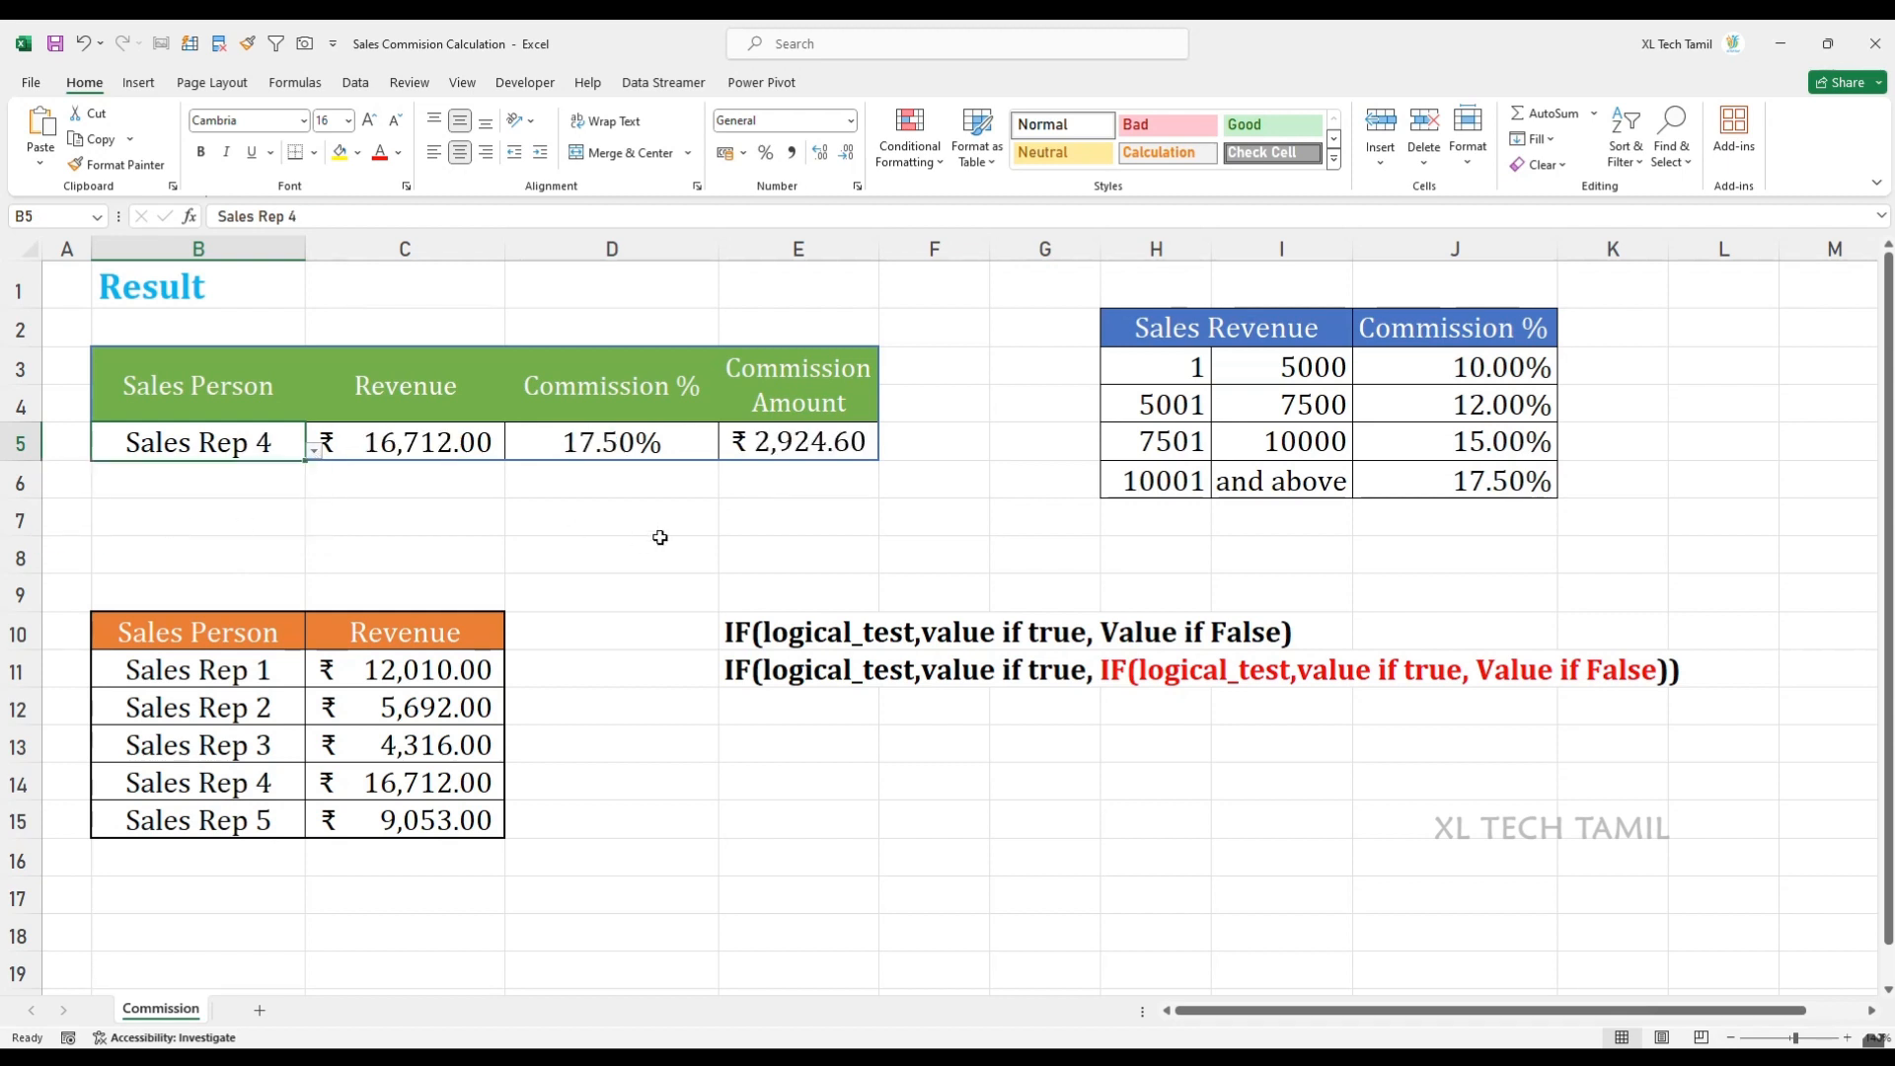
# Check the commission for Sales Rep 1 and Sales Rep 2 by selecting each in B5
pyautogui.click(689, 513)
pyautogui.click(298, 452)
pyautogui.click(313, 452)
pyautogui.click(257, 470)
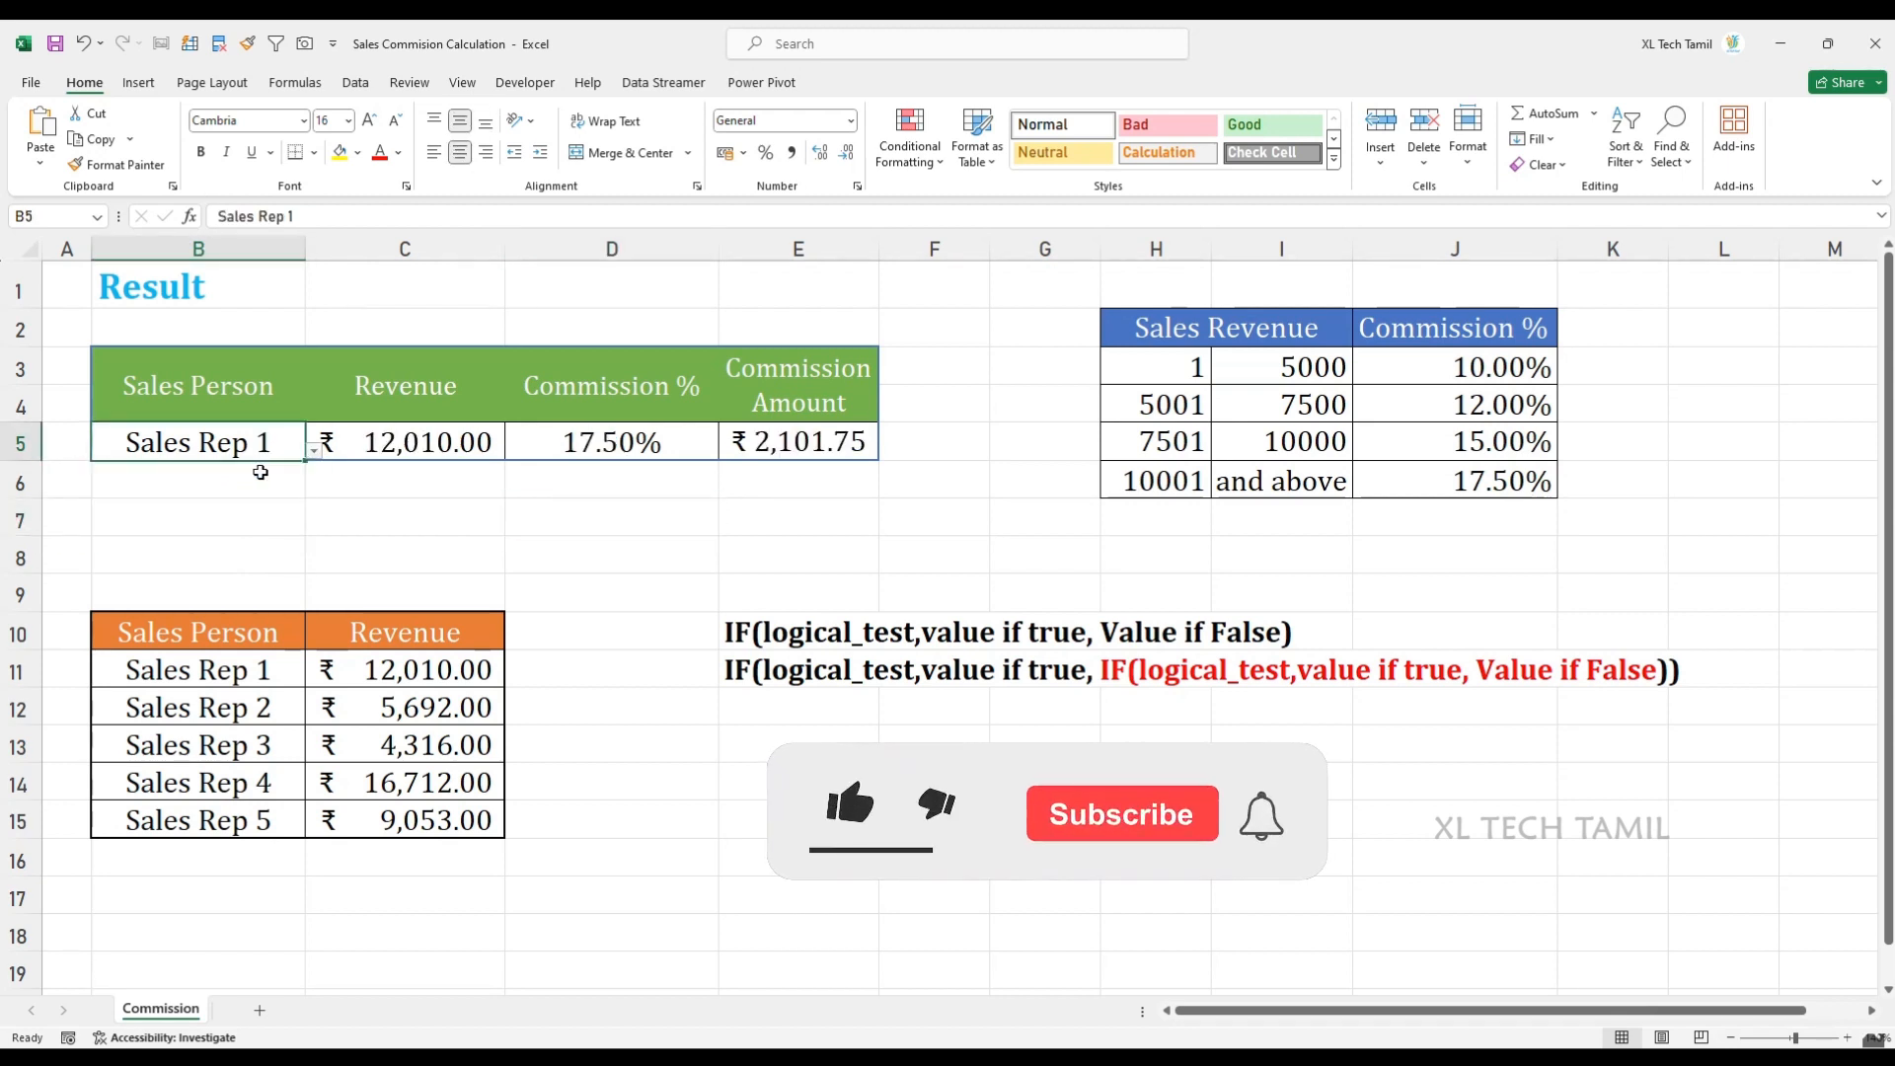
pyautogui.click(314, 452)
pyautogui.click(232, 493)
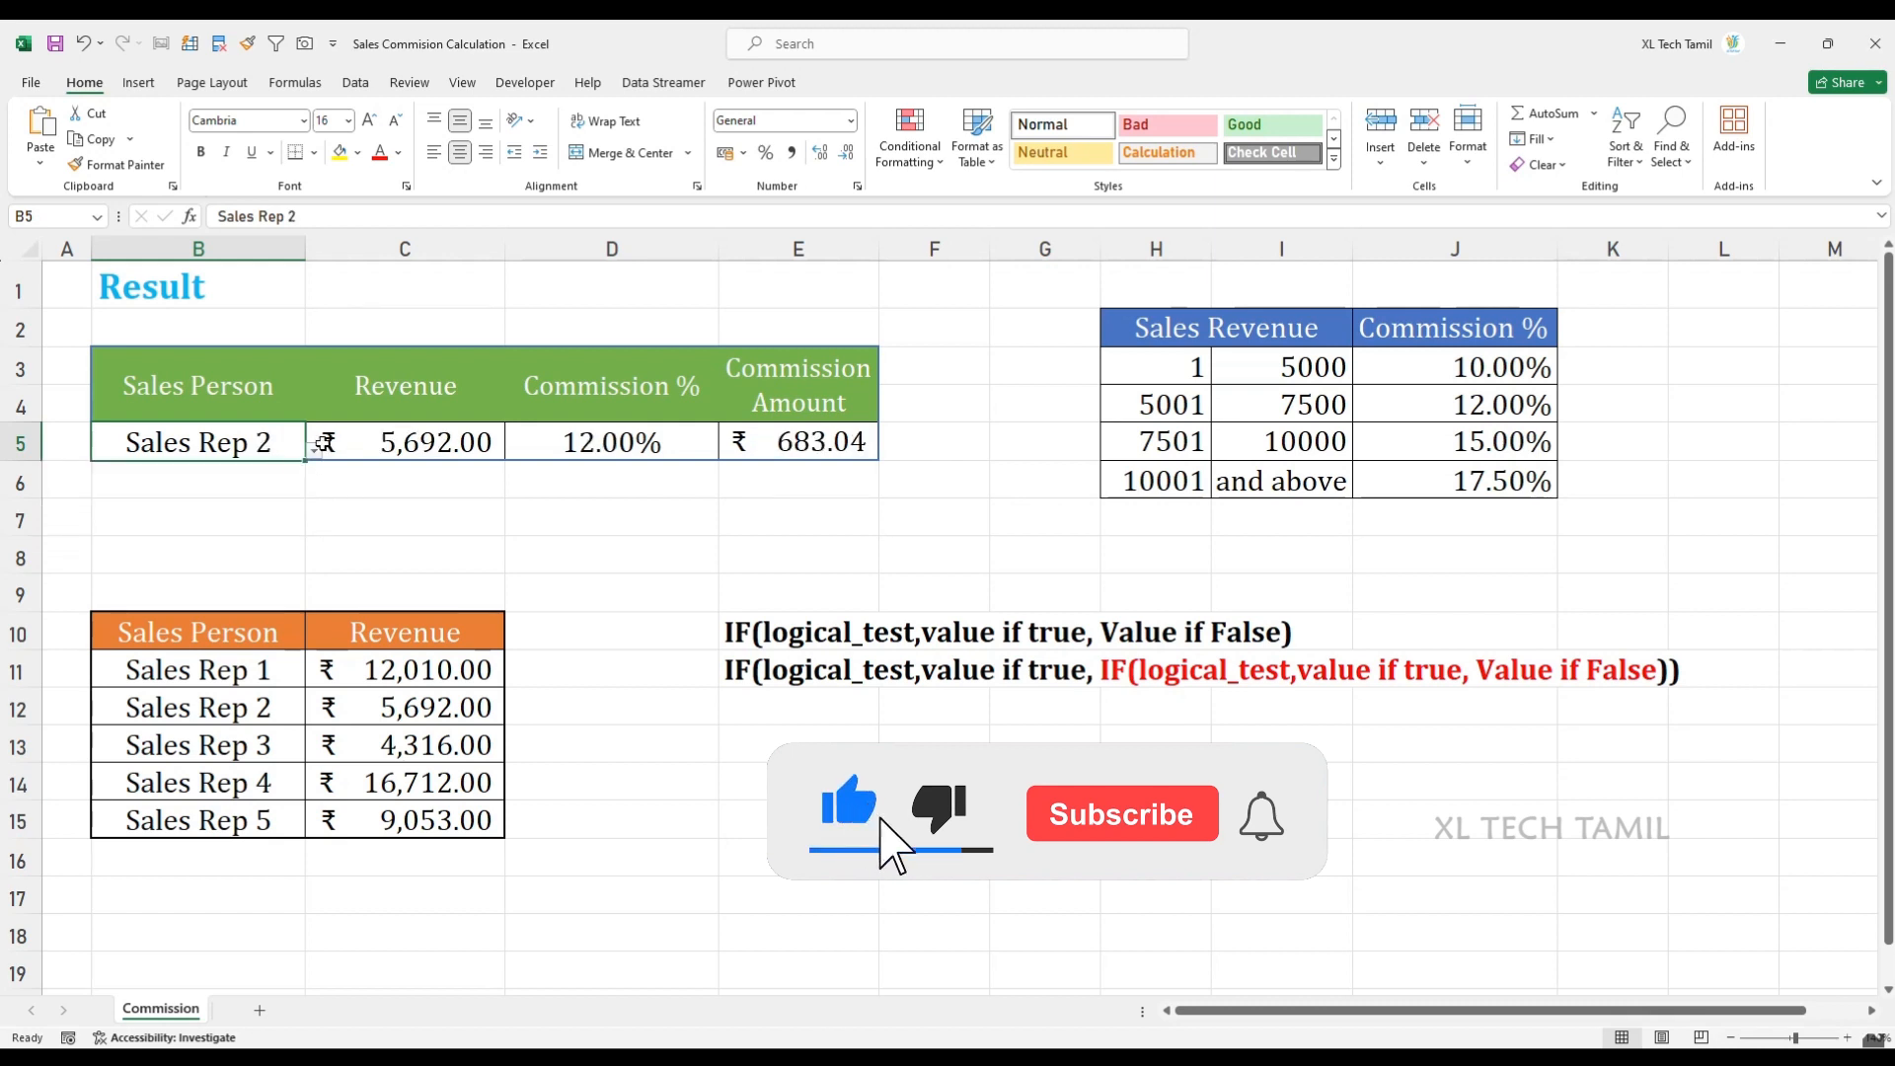
# Cycle the sales person in B5 through Sales Rep 3, 1 and 2, ending on Sales Rep 1
pyautogui.click(314, 452)
pyautogui.click(226, 505)
pyautogui.click(313, 452)
pyautogui.click(171, 471)
pyautogui.click(314, 452)
pyautogui.click(249, 489)
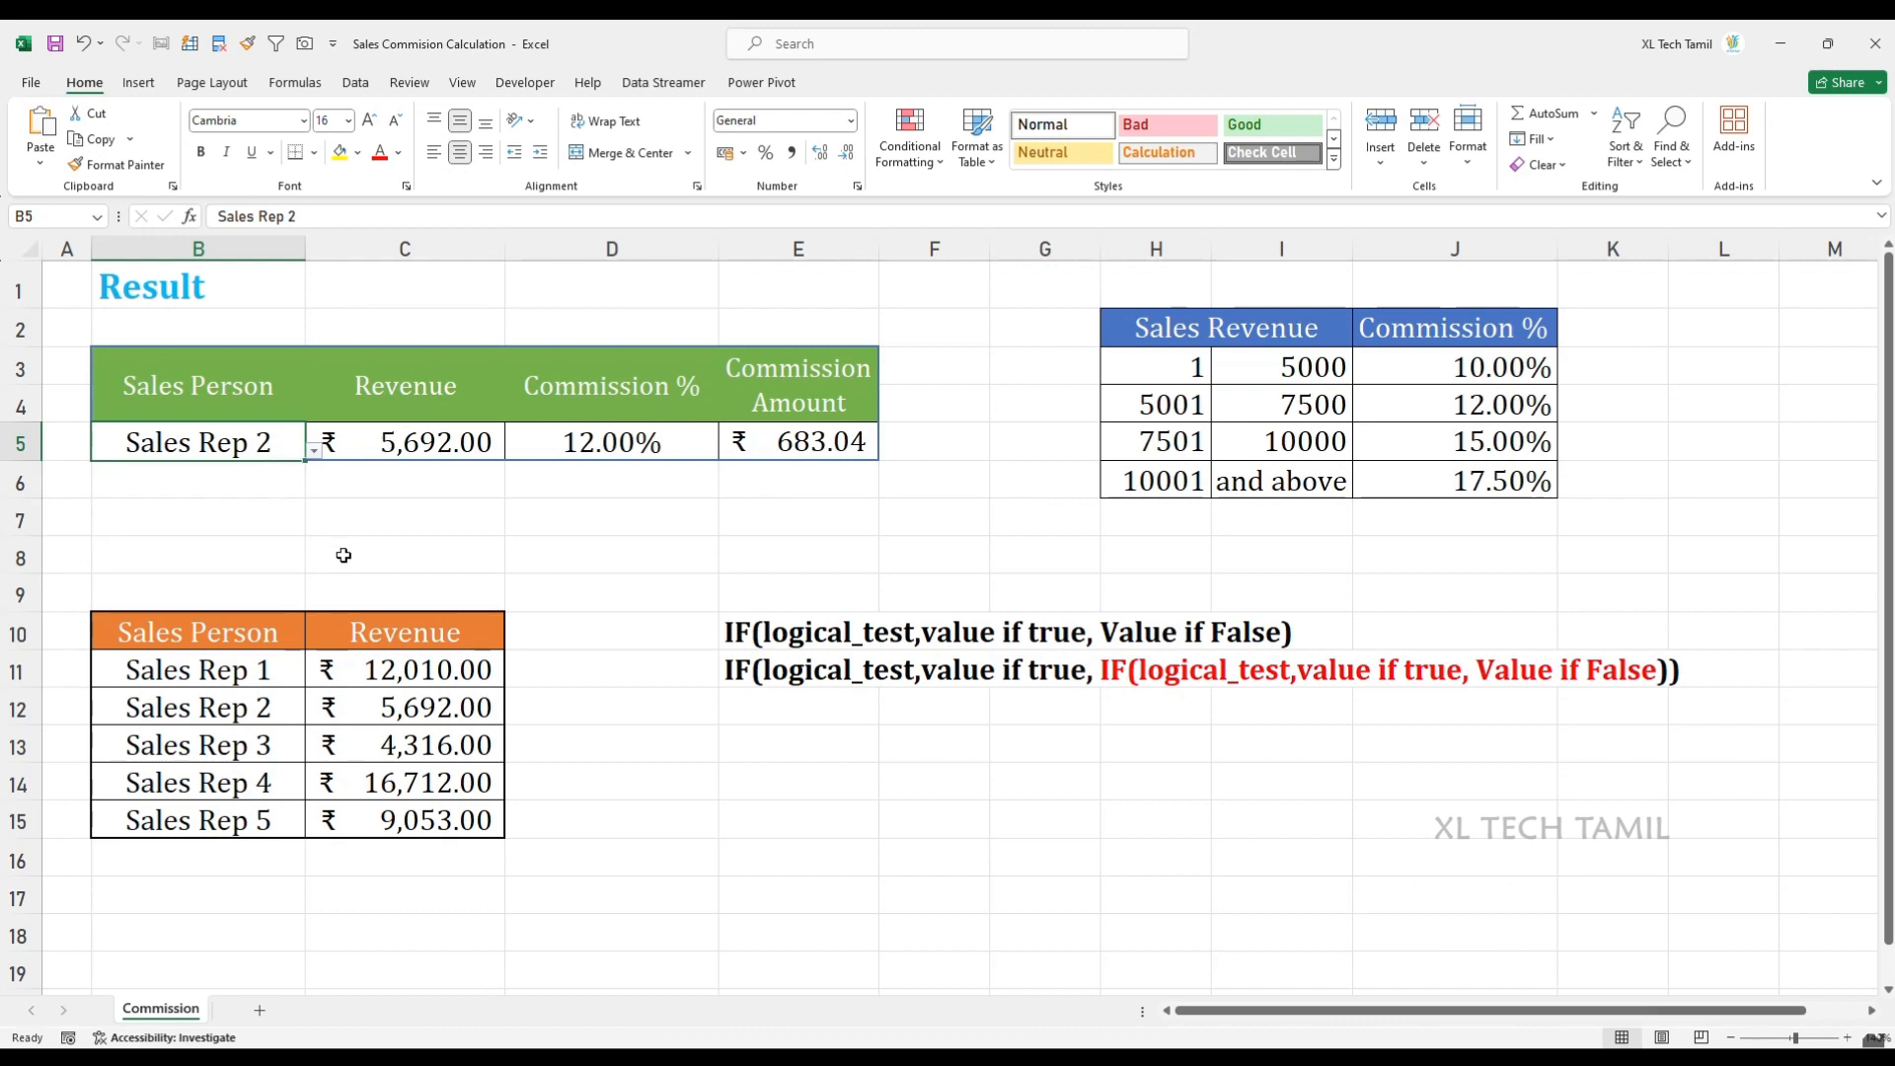
pyautogui.click(313, 452)
pyautogui.click(305, 471)
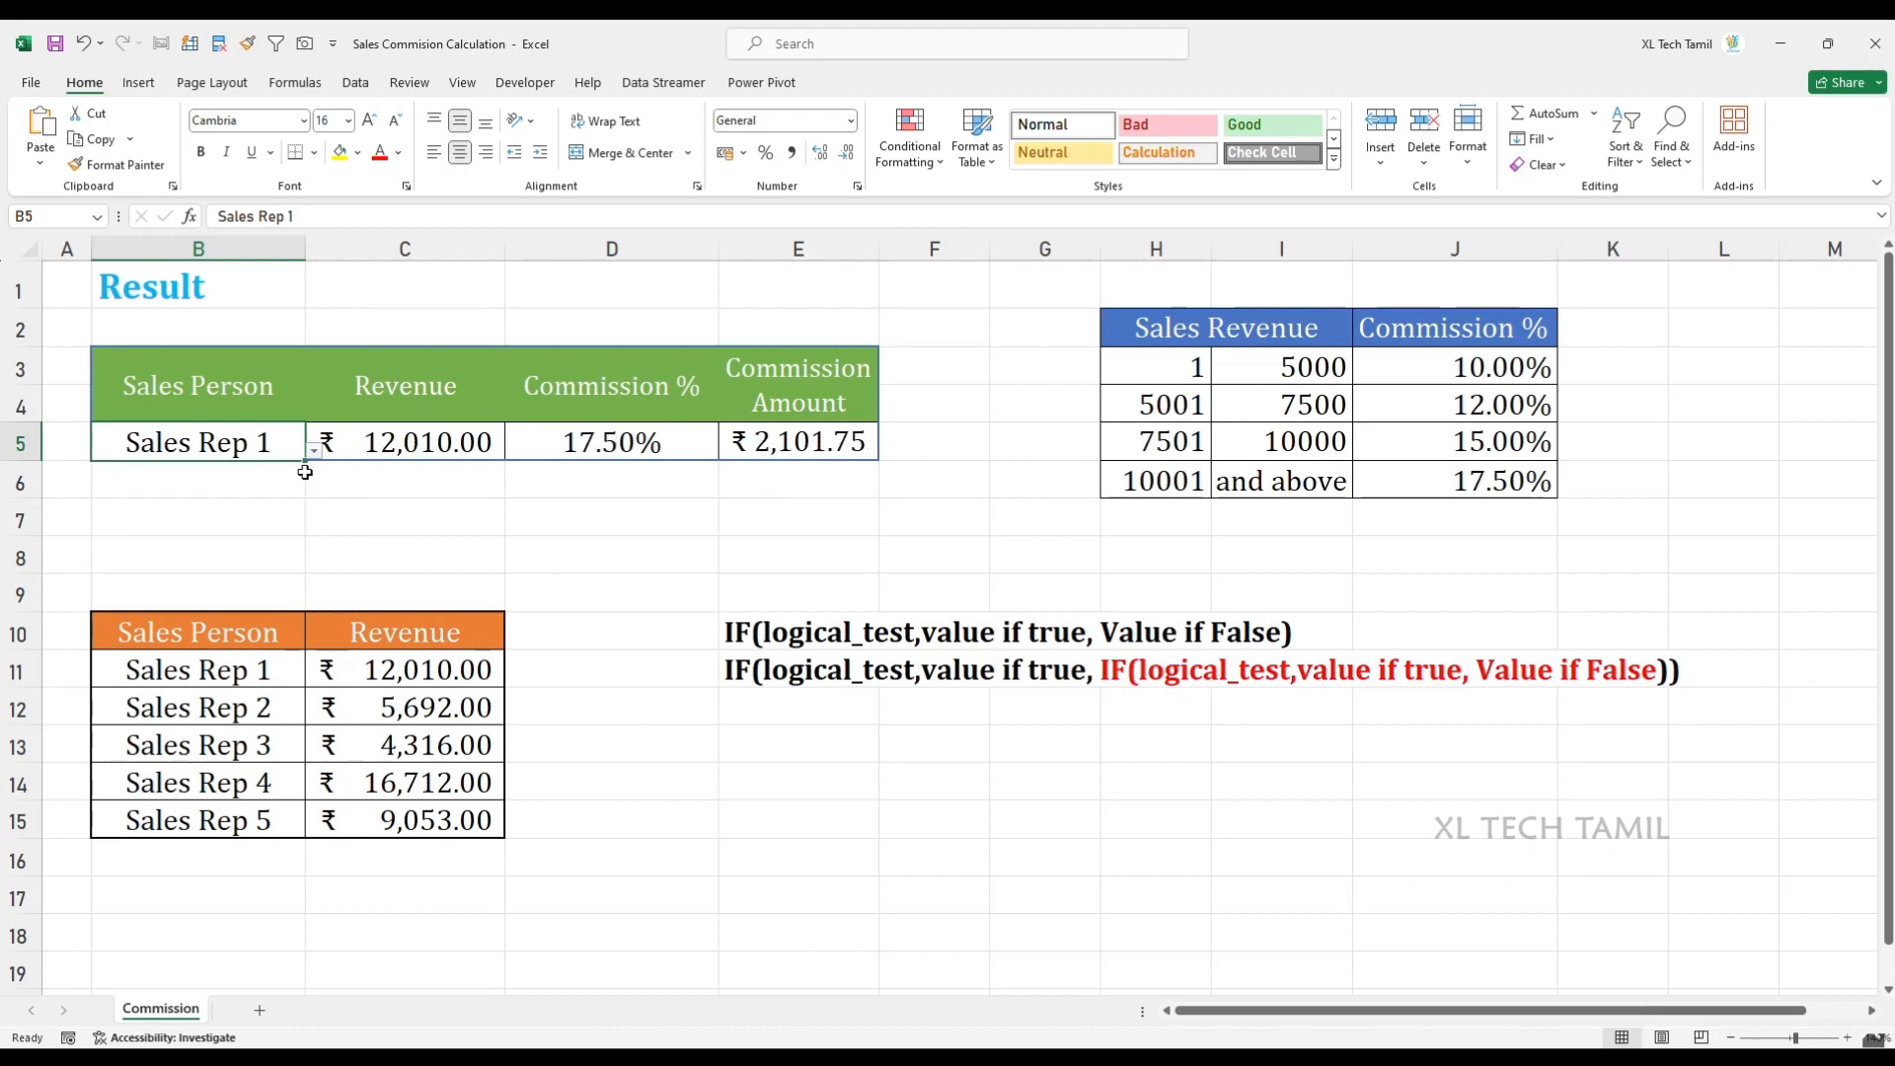